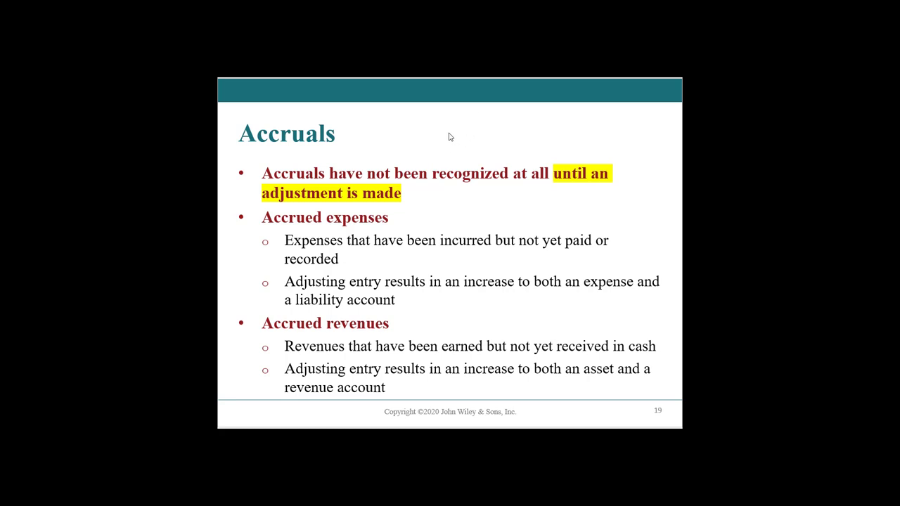
- Remove the GUESSES note from the Accruals slide title
{"action": "left_click", "coordinate": [336, 132]}
{"action": "type", "text": "<--GU"}
{"action": "type", "text": "ESSES"}
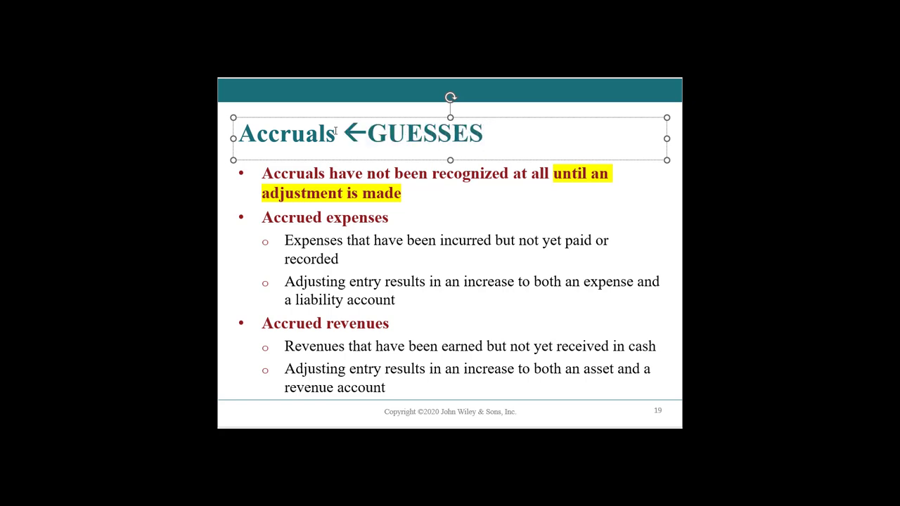
{"action": "key", "text": "BackSpace"}
{"action": "key", "text": "BackSpace"}
{"action": "key", "text": "BackSpace"}
{"action": "key", "text": "BackSpace"}
{"action": "key", "text": "BackSpace"}
{"action": "key", "text": "BackSpace"}
{"action": "key", "text": "BackSpace"}
{"action": "key", "text": "BackSpace"}
{"action": "key", "text": "BackSpace"}
{"action": "key", "text": "BackSpace"}
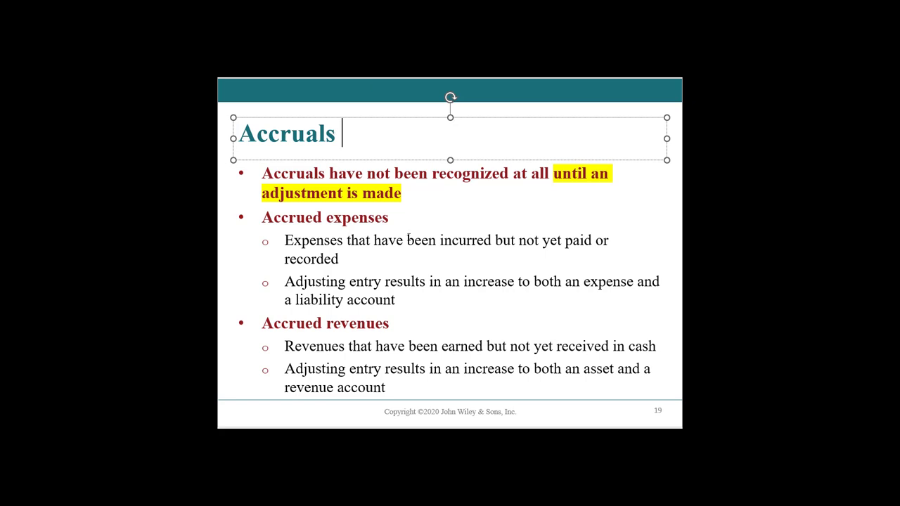
- Append 'Dr. expenses Cr. Accrued Liability' after 'a liability account' in the accrued expenses bullet
{"action": "left_click", "coordinate": [407, 240]}
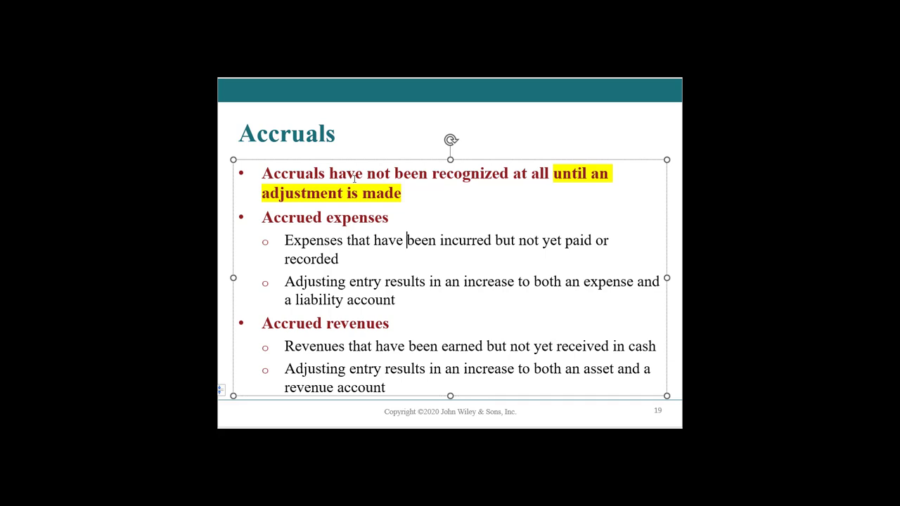
{"action": "left_click", "coordinate": [423, 301]}
{"action": "type", "text": "Dr. Expense"}
{"action": "key", "text": "BackSpace"}
{"action": "key", "text": "BackSpace"}
{"action": "key", "text": "BackSpace"}
{"action": "key", "text": "BackSpace"}
{"action": "key", "text": "BackSpace"}
{"action": "key", "text": "BackSpace"}
{"action": "key", "text": "BackSpace"}
{"action": "type", "text": "expenses "}
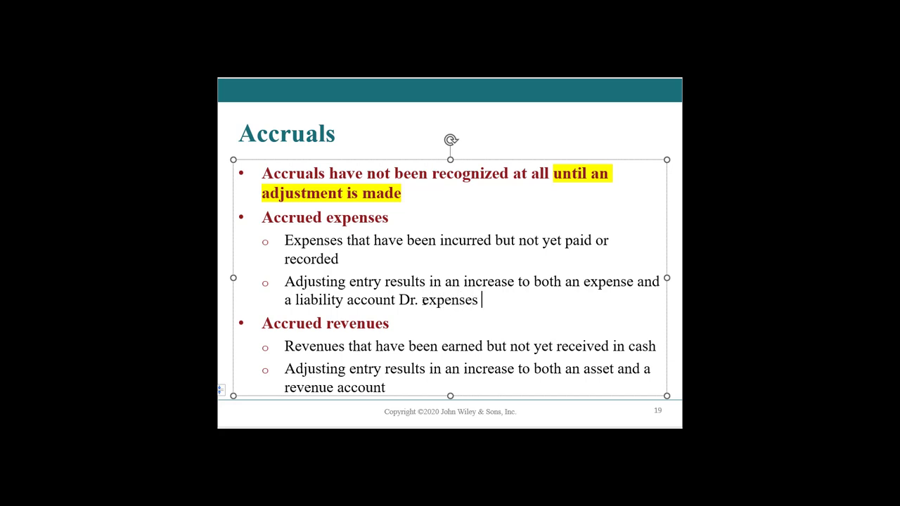
{"action": "type", "text": "Cr. Accrued A"}
{"action": "key", "text": "BackSpace"}
{"action": "type", "text": "Liability"}
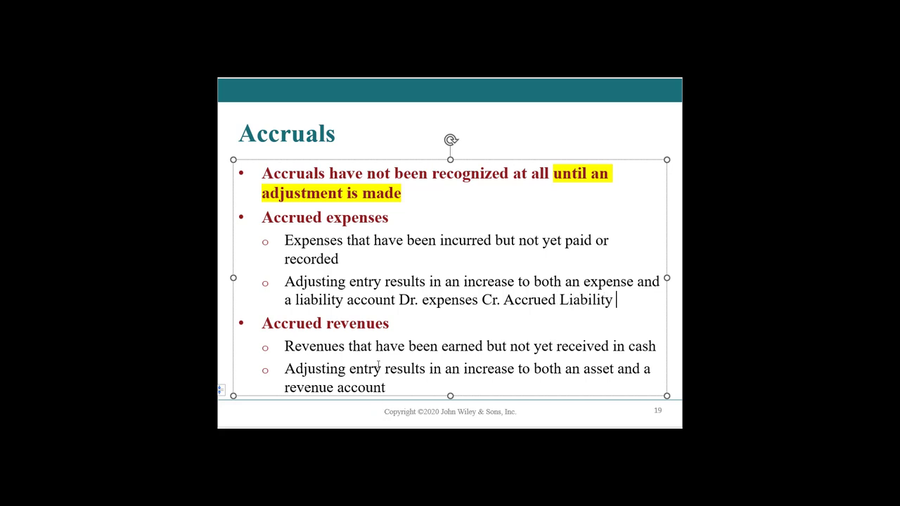
- Start the revenue bullet's entry with 'Dr. A/R Cr.' after 'revenue account'
{"action": "left_click", "coordinate": [521, 391]}
{"action": "type", "text": "Dr."}
{"action": "type", "text": "A/R Cr. Revenues"}
{"action": "key", "text": "BackSpace"}
{"action": "key", "text": "BackSpace"}
{"action": "key", "text": "BackSpace"}
{"action": "key", "text": "BackSpace"}
{"action": "key", "text": "BackSpace"}
{"action": "key", "text": "BackSpace"}
{"action": "key", "text": "BackSpace"}
{"action": "key", "text": "BackSpace"}
{"action": "key", "text": "BackSpace"}
{"action": "key", "text": "BackSpace"}
{"action": "key", "text": "BackSpace"}
{"action": "key", "text": "BackSpace"}
{"action": "key", "text": "BackSpace"}
{"action": "key", "text": "BackSpace"}
{"action": "key", "text": "BackSpace"}
{"action": "key", "text": "BackSpace"}
{"action": "key", "text": "BackSpace"}
{"action": "key", "text": "BackSpace"}
{"action": "key", "text": "BackSpace"}
{"action": "key", "text": "BackSpace"}
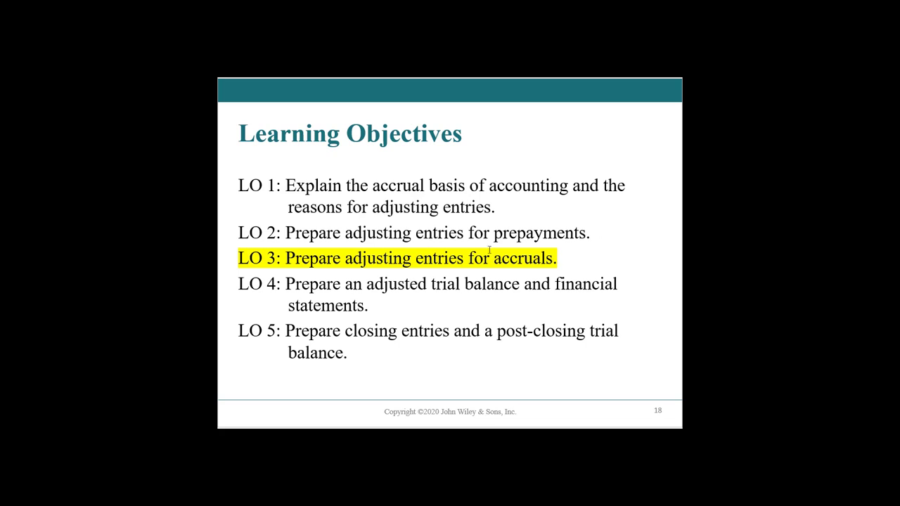
- Briefly select the word 'accruals' in LO 3 on the Learning Objectives slide, then deselect it
{"action": "left_click", "coordinate": [501, 259]}
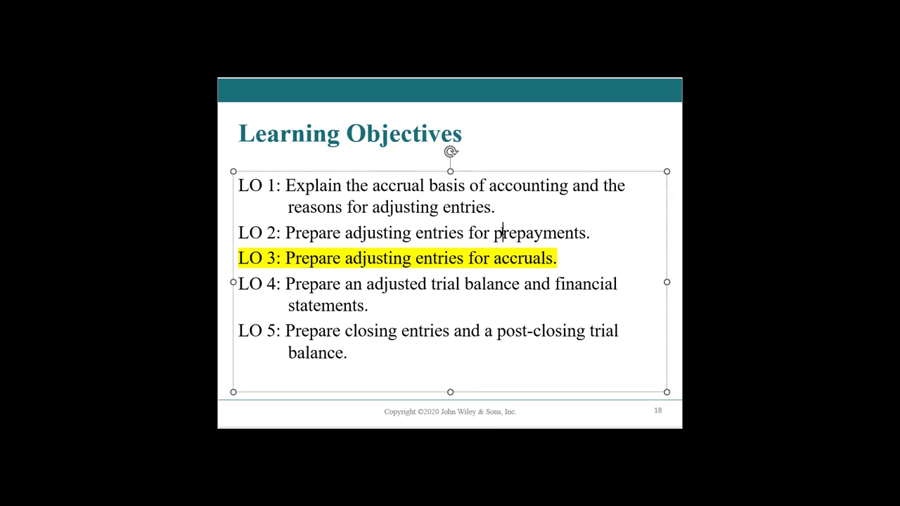
{"action": "left_click", "coordinate": [502, 233]}
{"action": "left_click_drag", "start_coordinate": [562, 261], "coordinate": [495, 261]}
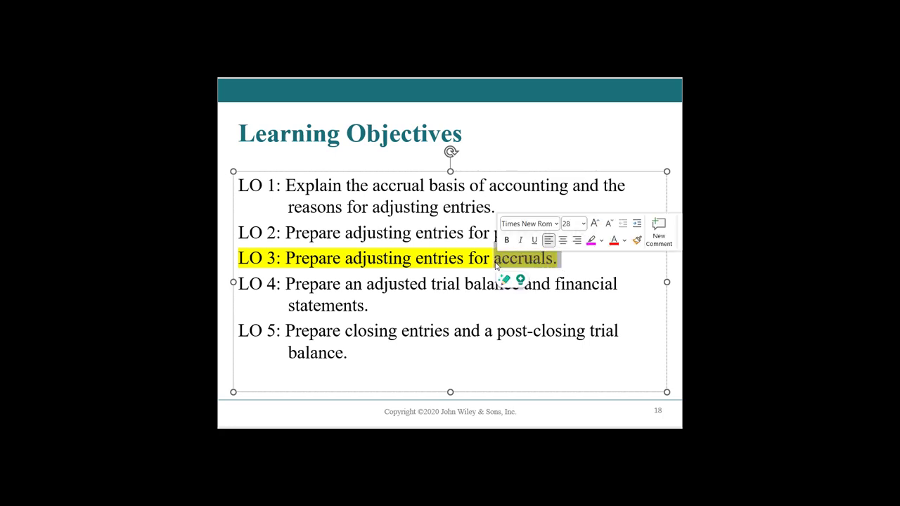
{"action": "left_click", "coordinate": [496, 262]}
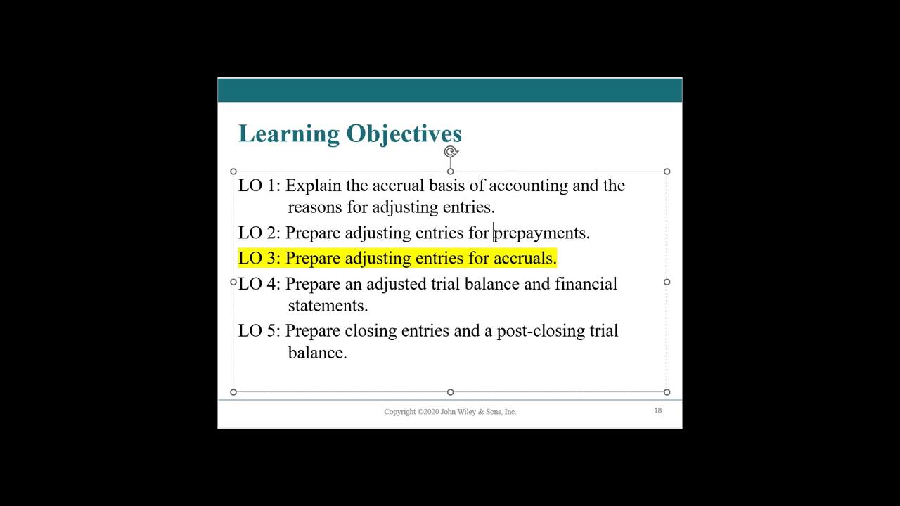
{"action": "left_click", "coordinate": [540, 256]}
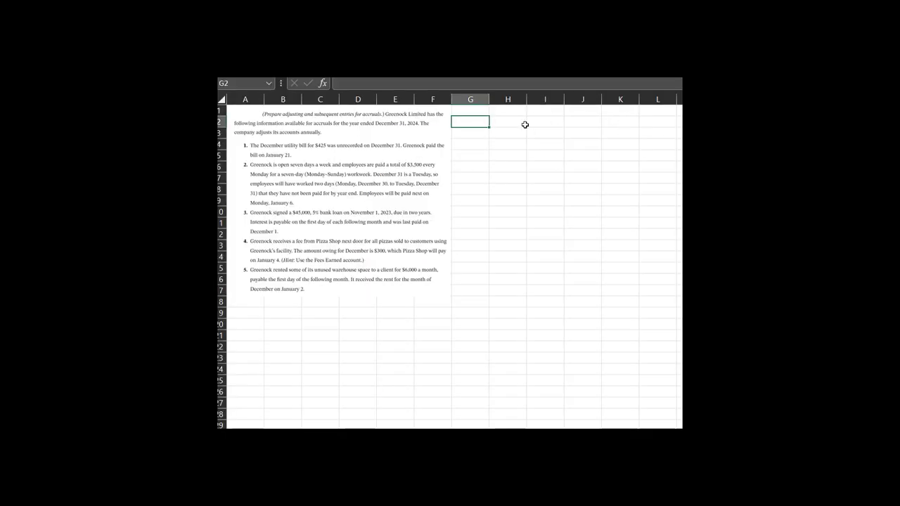
- Enter label #1, date Dec 31, and Dr. Utilities Expense with a 425 debit in row 2
{"action": "type", "text": "#1"}
{"action": "left_click", "coordinate": [524, 124]}
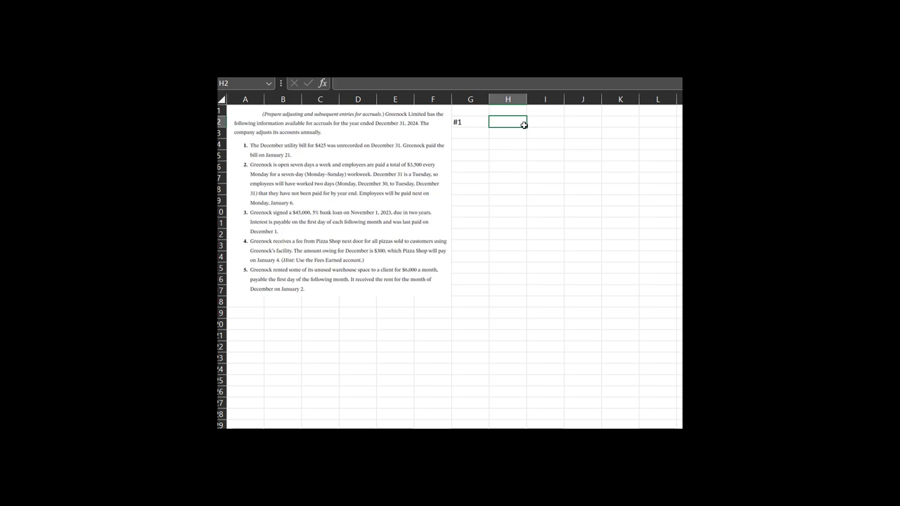
{"action": "type", "text": "'Dec 31"}
{"action": "key", "text": "Tab"}
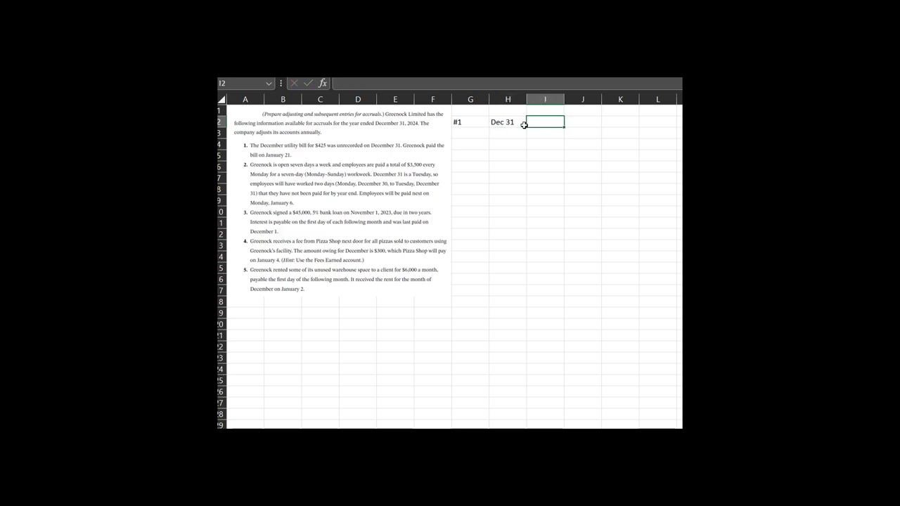
{"action": "type", "text": "'D"}
{"action": "type", "text": "r. Uti"}
{"action": "type", "text": "lities Expense"}
{"action": "key", "text": "Tab"}
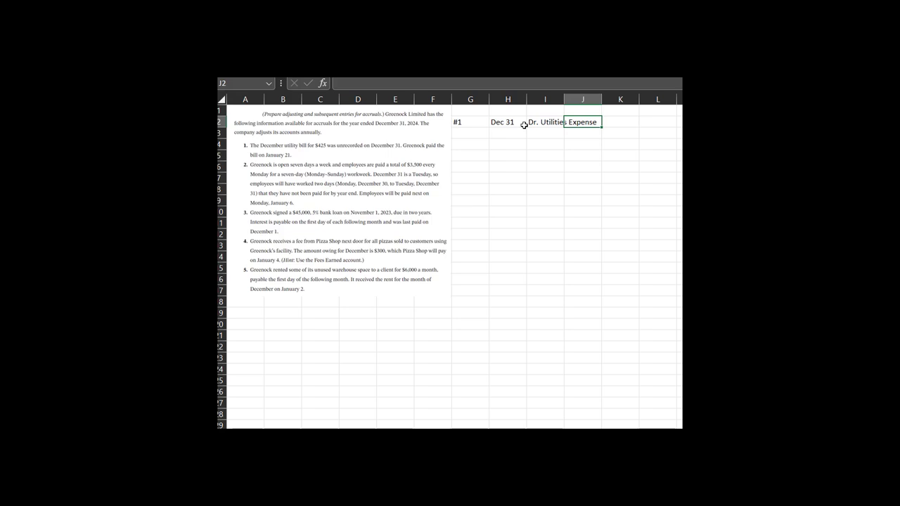
{"action": "key", "text": "Tab"}
{"action": "type", "text": "425"}
{"action": "key", "text": "Return"}
- Add the Cr. A/P line in J3 with the 425 credit copied into L3
{"action": "type", "text": "Cr"}
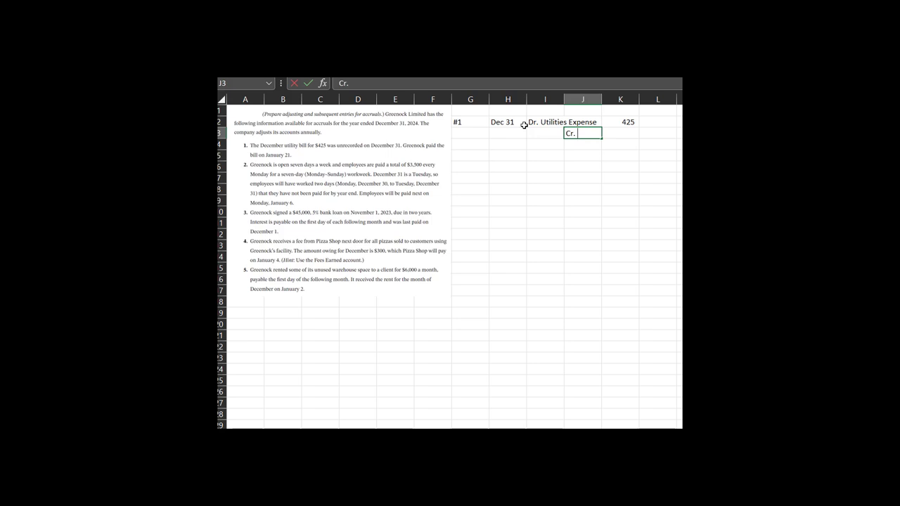
{"action": "type", "text": ". A/P"}
{"action": "key", "text": "Tab"}
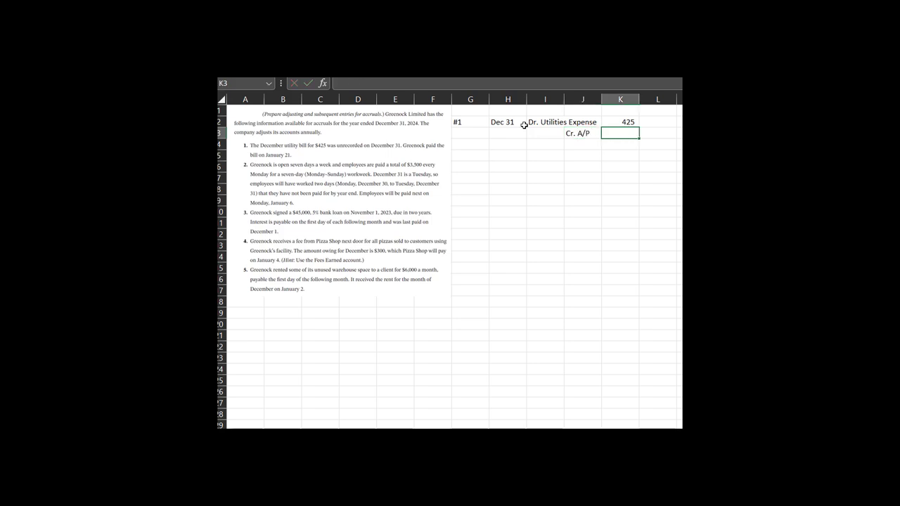
{"action": "key", "text": "Up"}
{"action": "key", "text": "ctrl+c"}
{"action": "key", "text": "Down"}
{"action": "key", "text": "Right"}
{"action": "key", "text": "ctrl+v"}
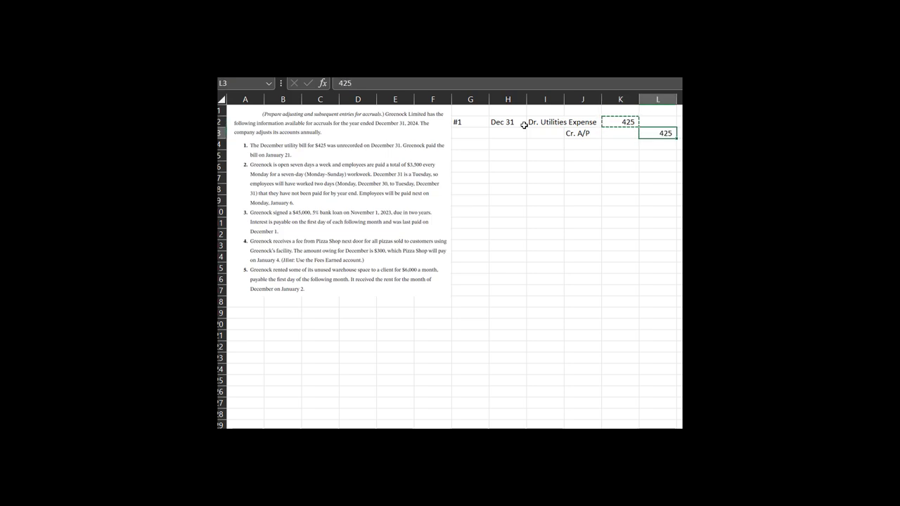
{"action": "left_click", "coordinate": [596, 134]}
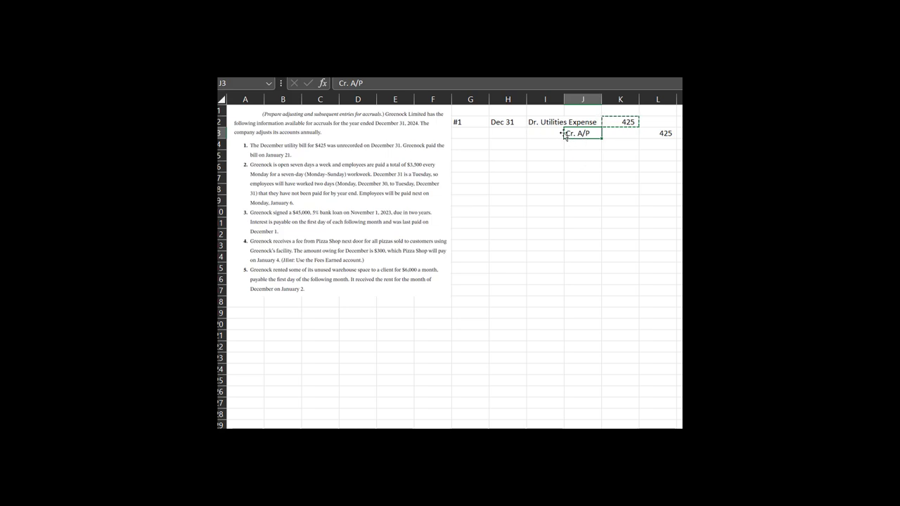
- Copy the #1 label into G1, undo and redo the pastes, and select G4
{"action": "left_click", "coordinate": [462, 118]}
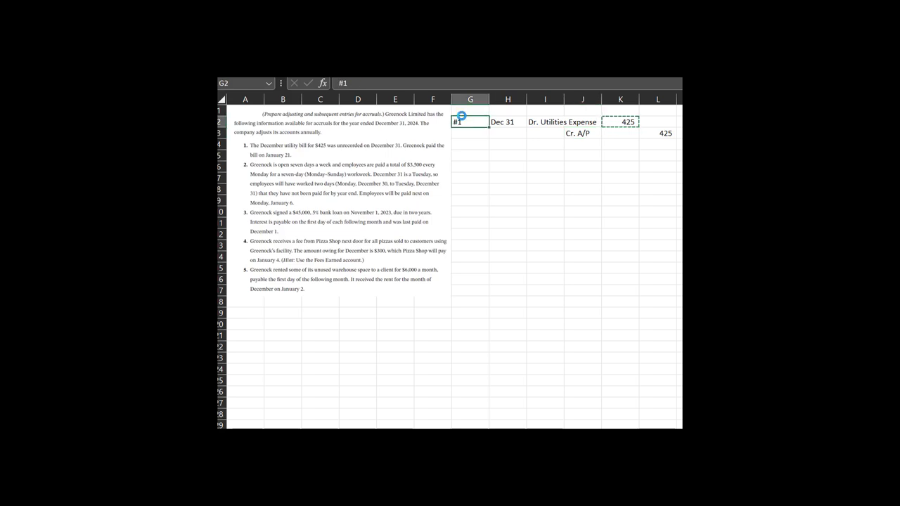
{"action": "key", "text": "ctrl+c"}
{"action": "left_click", "coordinate": [464, 112]}
{"action": "key", "text": "ctrl+v"}
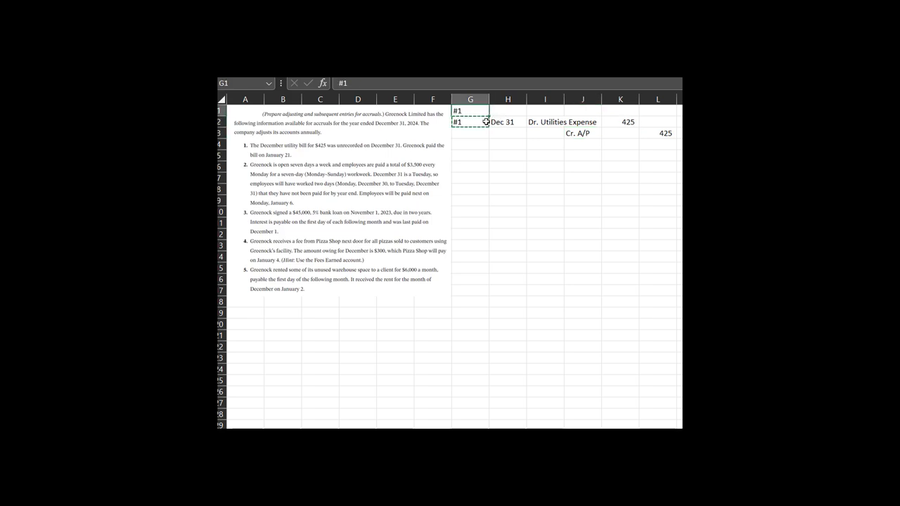
{"action": "left_click_drag", "start_coordinate": [479, 121], "coordinate": [560, 129]}
{"action": "left_click", "coordinate": [546, 166]}
{"action": "key", "text": "ctrl+z"}
{"action": "key", "text": "ctrl+z"}
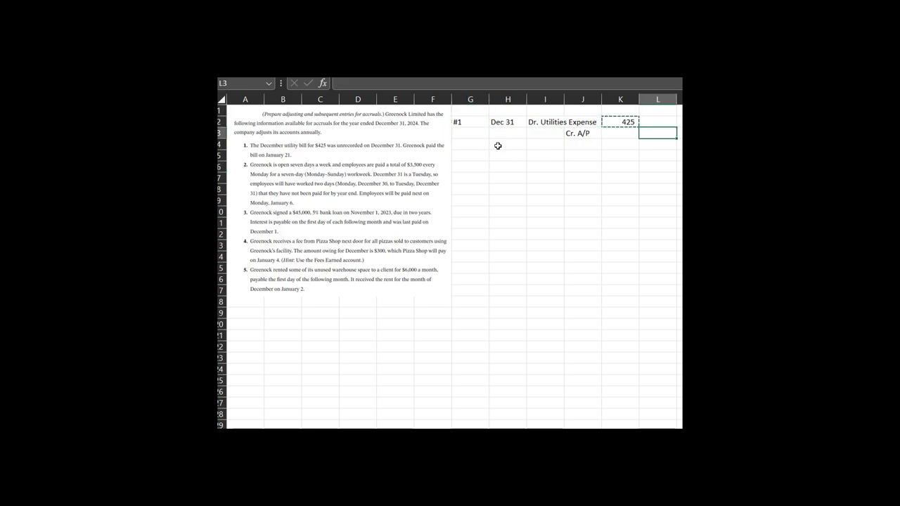
{"action": "key", "text": "ctrl+y"}
{"action": "left_click", "coordinate": [508, 166]}
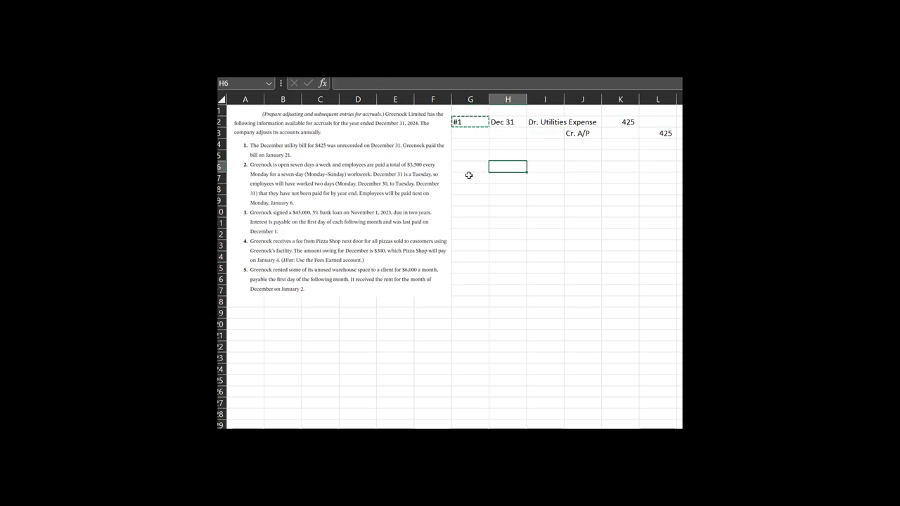
{"action": "left_click", "coordinate": [470, 144]}
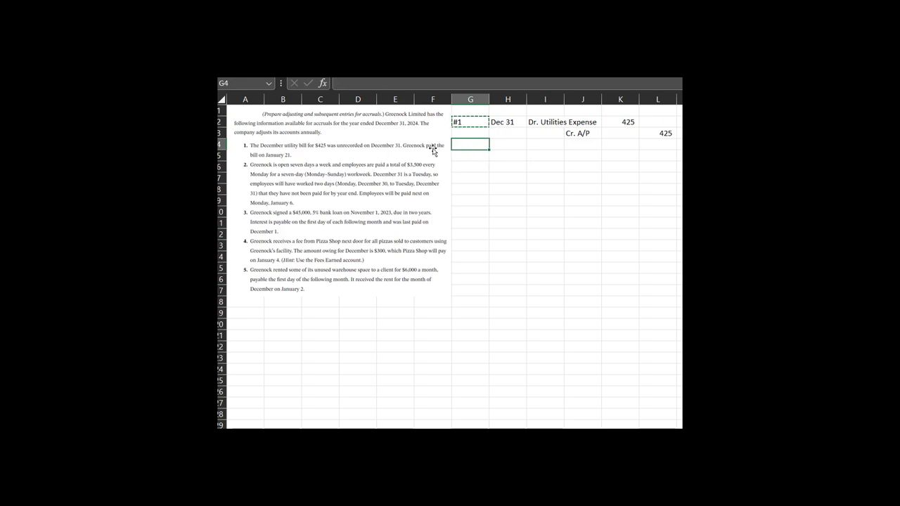
- Enter the Jan 21 payment entry's account lines: Dr. A/P and Cr. Cash
{"action": "left_click", "coordinate": [507, 147]}
{"action": "type", "text": "'Jan 21"}
{"action": "key", "text": "Tab"}
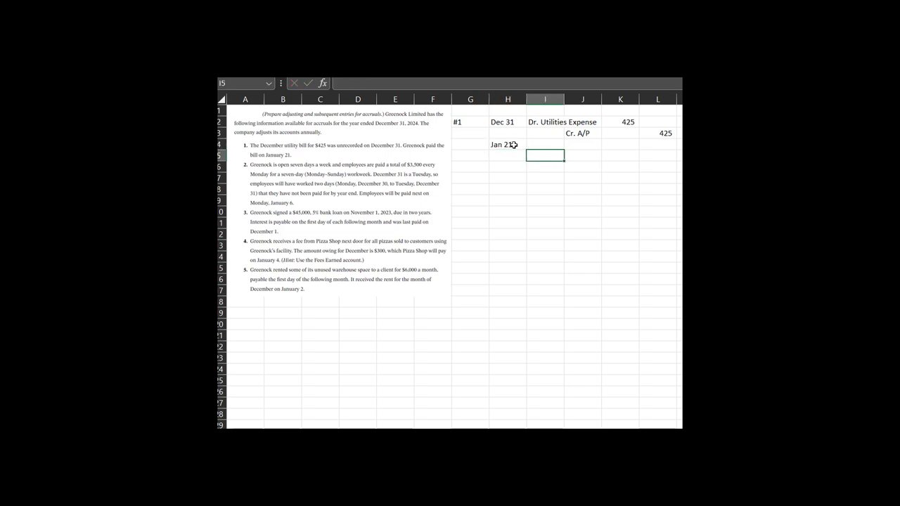
{"action": "type", "text": "Dr. "}
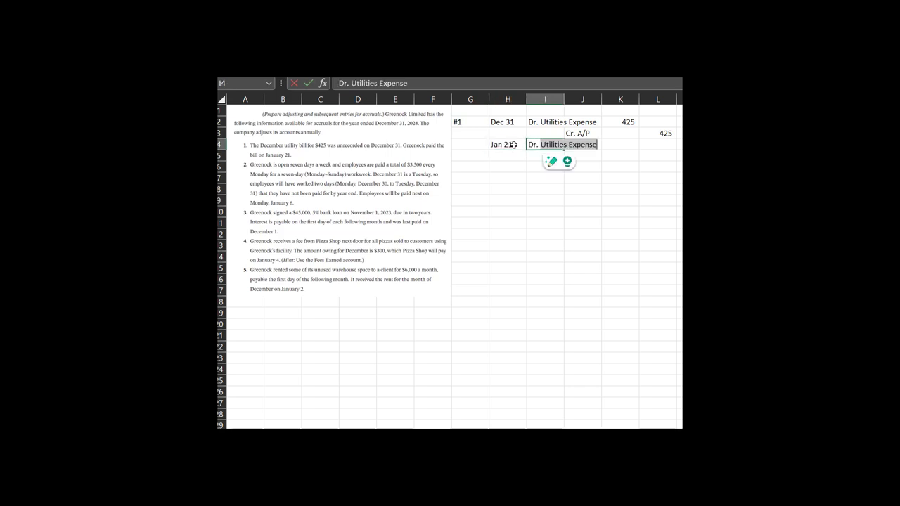
{"action": "type", "text": "A/{"}
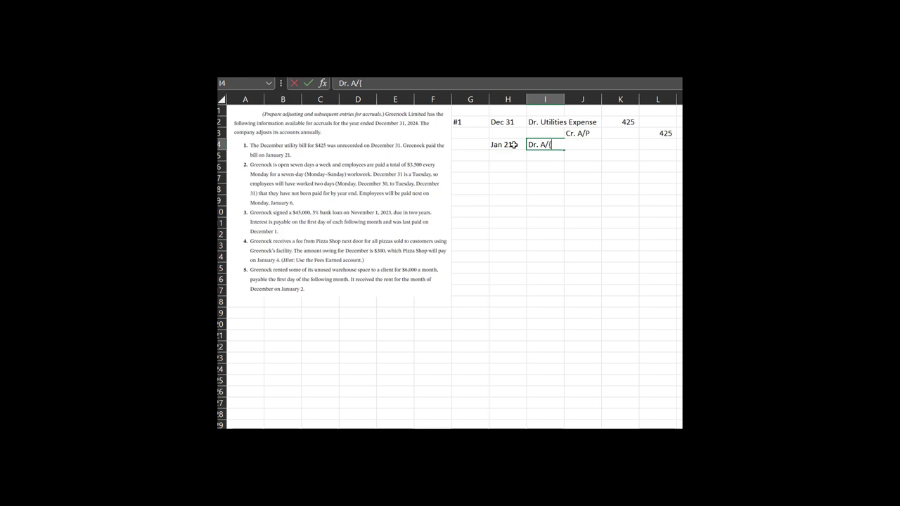
{"action": "key", "text": "BackSpace"}
{"action": "type", "text": "P"}
{"action": "key", "text": "Up"}
{"action": "key", "text": "Down"}
{"action": "key", "text": "Right"}
{"action": "key", "text": "Down"}
{"action": "type", "text": "Cr. C"}
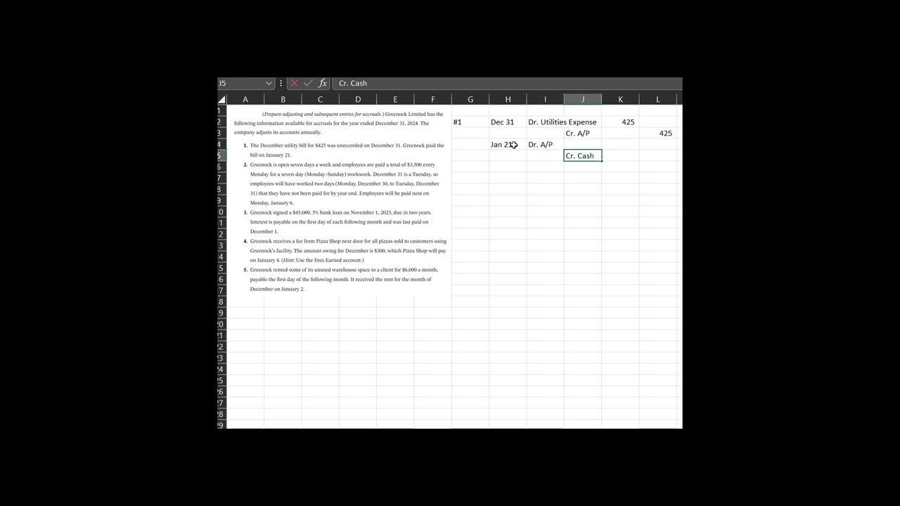
- Fill the 425 amounts with =L3 for the A/P debit and =K4 for the Cash credit
{"action": "key", "text": "Right"}
{"action": "key", "text": "Up"}
{"action": "type", "text": "="}
{"action": "key", "text": "Up"}
{"action": "key", "text": "Right"}
{"action": "key", "text": "Return"}
{"action": "key", "text": "Right"}
{"action": "type", "text": "="}
{"action": "key", "text": "Up"}
{"action": "key", "text": "Left"}
{"action": "key", "text": "Return"}
{"action": "key", "text": "Down"}
{"action": "key", "text": "Left"}
{"action": "key", "text": "Left"}
{"action": "key", "text": "Left"}
{"action": "key", "text": "Left"}
{"action": "key", "text": "Left"}
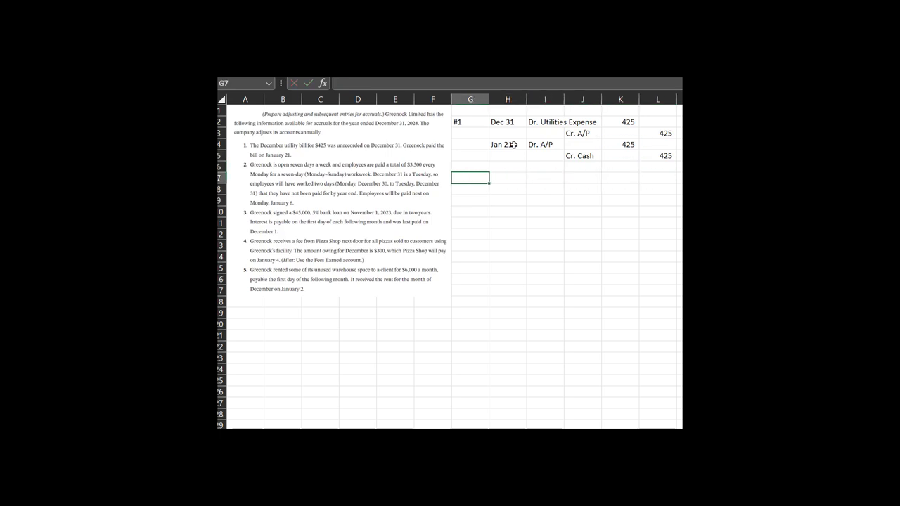
- Enter #2, Dec 31, and Dr. Salaries Expense with =(2/7)*3500, giving 1,000
{"action": "type", "text": "#2"}
{"action": "key", "text": "Return"}
{"action": "key", "text": "Up"}
{"action": "key", "text": "Right"}
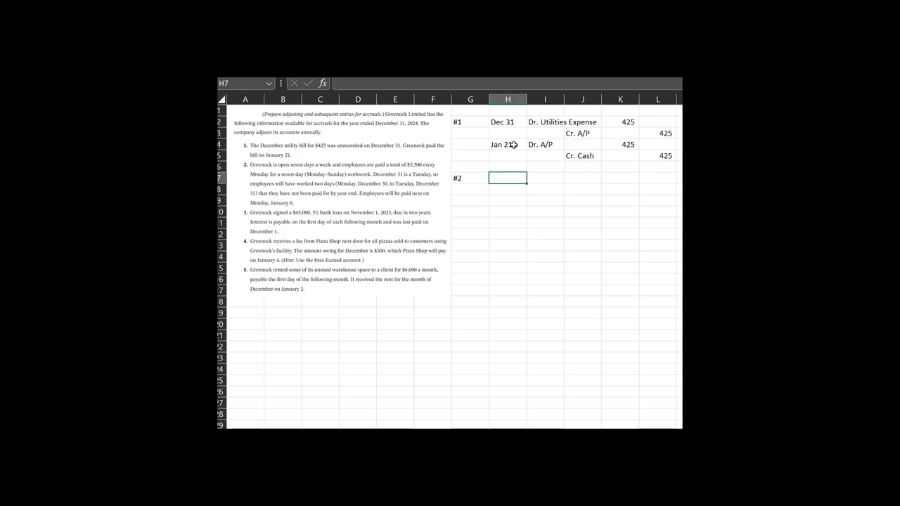
{"action": "type", "text": "De"}
{"action": "key", "text": "BackSpace"}
{"action": "key", "text": "BackSpace"}
{"action": "type", "text": "Dec 31"}
{"action": "key", "text": "Tab"}
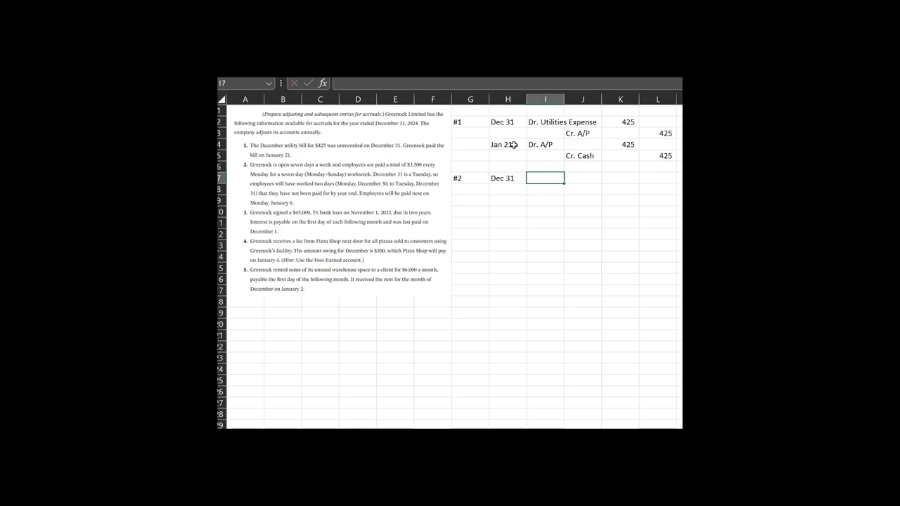
{"action": "type", "text": "Dr. Salaries Expense"}
{"action": "key", "text": "Tab"}
{"action": "key", "text": "Tab"}
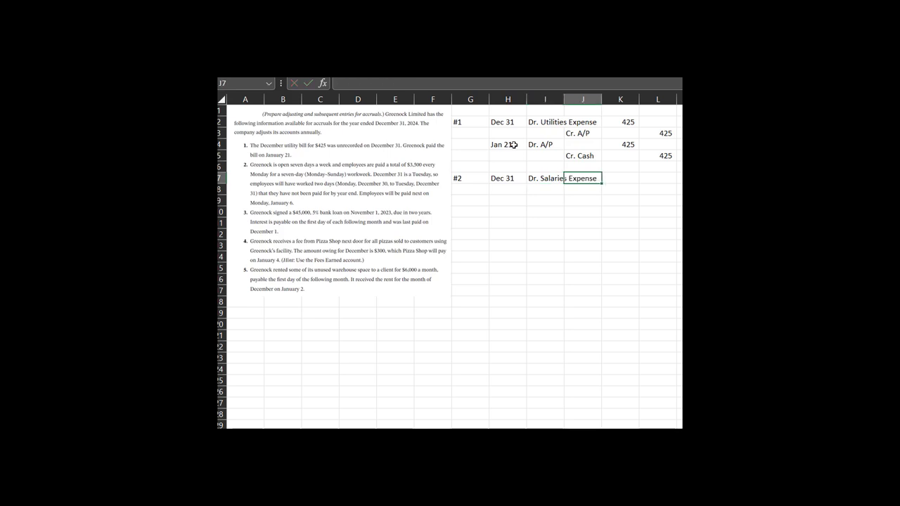
{"action": "type", "text": "=(2/7)"}
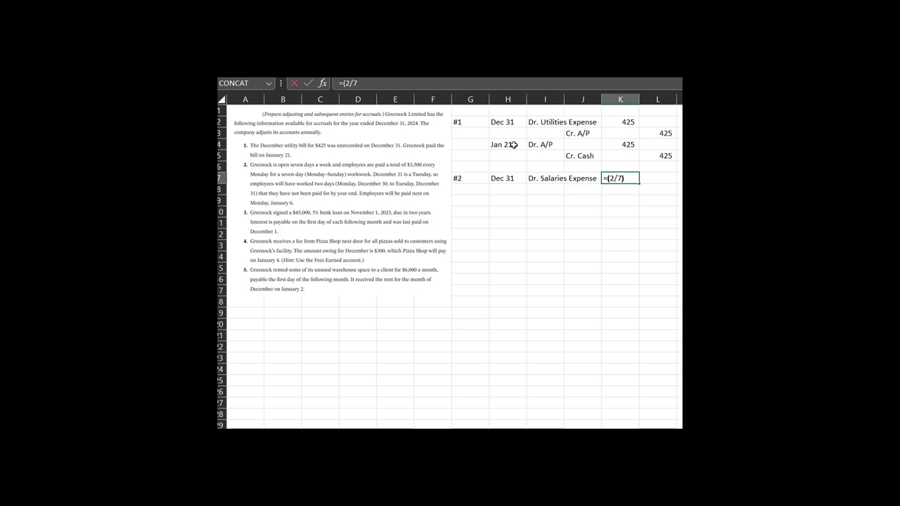
{"action": "type", "text": "*3500"}
{"action": "key", "text": "Return"}
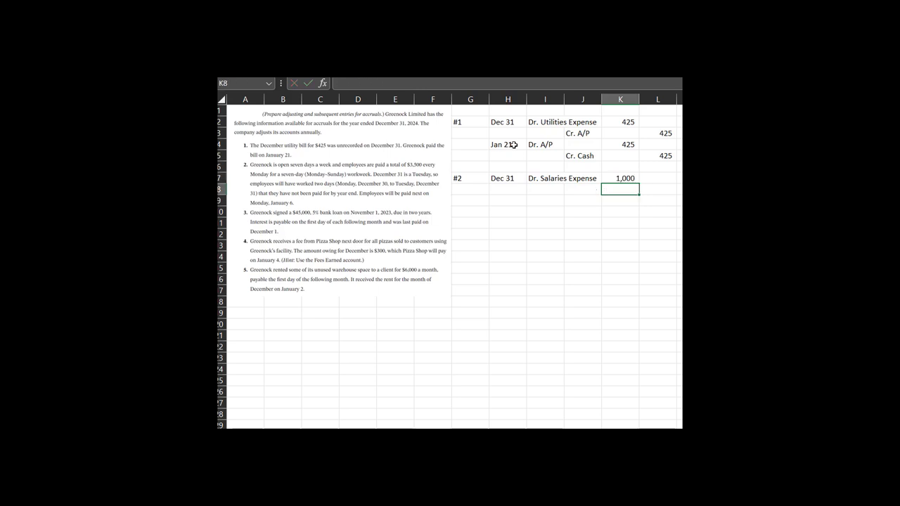
- Add the Cr. Salaries Payable line with a =K7 credit of 1,000
{"action": "key", "text": "Up"}
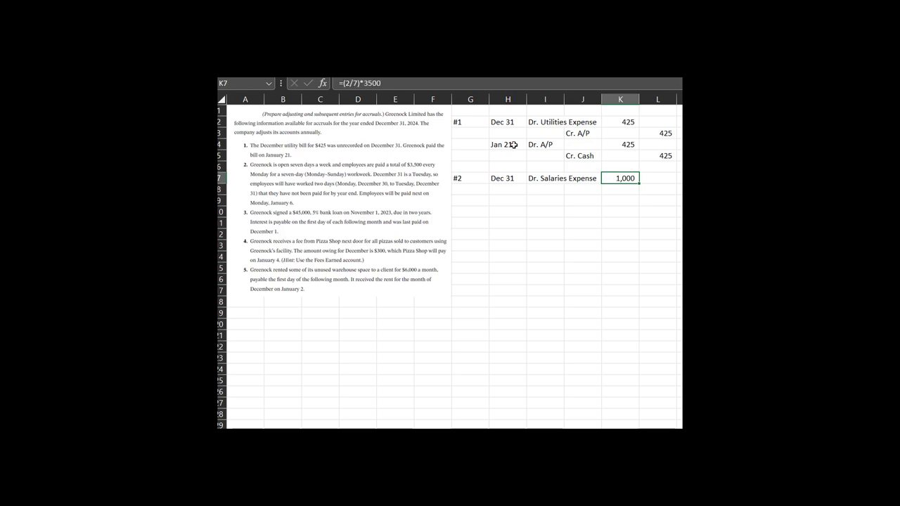
{"action": "key", "text": "Down"}
{"action": "key", "text": "Left"}
{"action": "type", "text": "Cr/"}
{"action": "key", "text": "BackSpace"}
{"action": "type", "text": ". Salaries"}
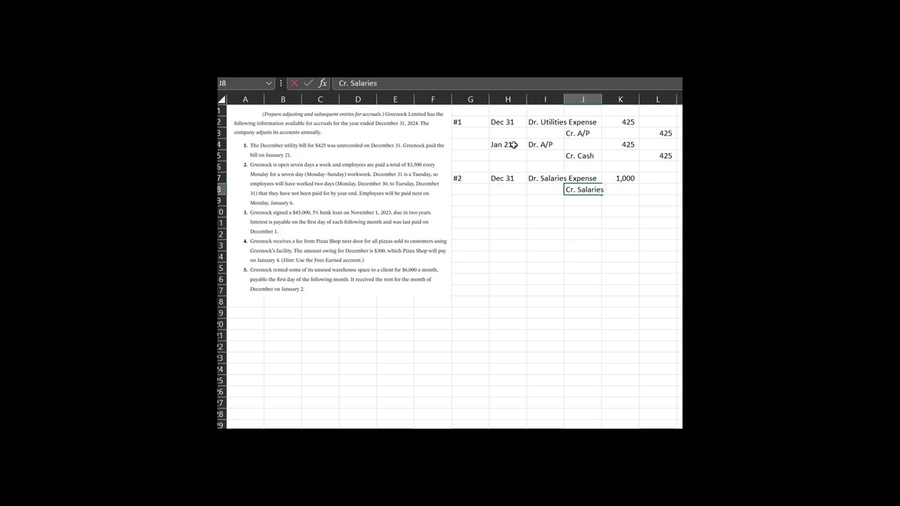
{"action": "type", "text": " Payable"}
{"action": "key", "text": "Left"}
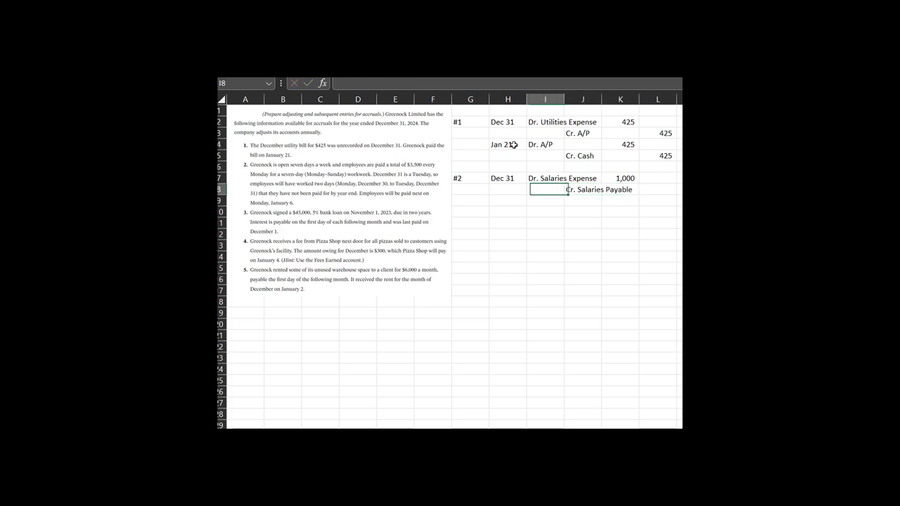
{"action": "key", "text": "Right"}
{"action": "key", "text": "Right"}
{"action": "key", "text": "Right"}
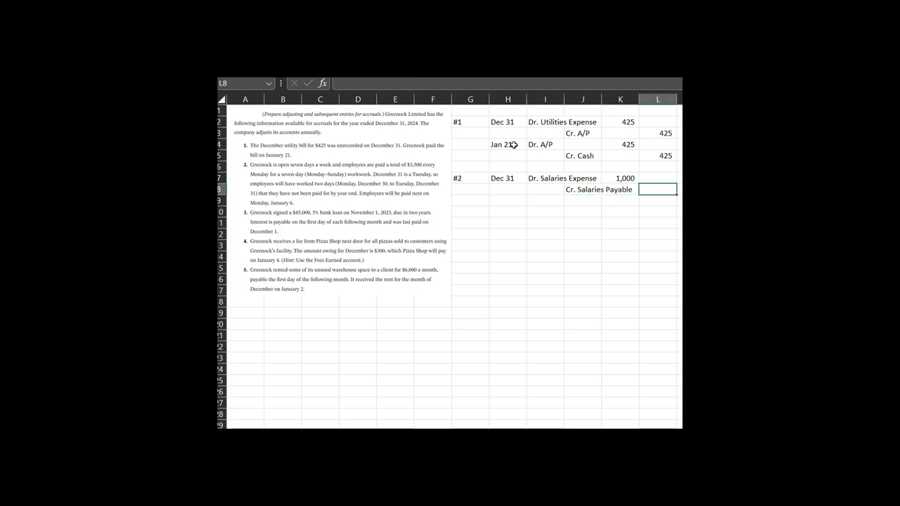
{"action": "type", "text": "="}
{"action": "key", "text": "Up"}
{"action": "key", "text": "Left"}
{"action": "key", "text": "Return"}
{"action": "key", "text": "Left"}
{"action": "key", "text": "Left"}
{"action": "key", "text": "Left"}
{"action": "key", "text": "Left"}
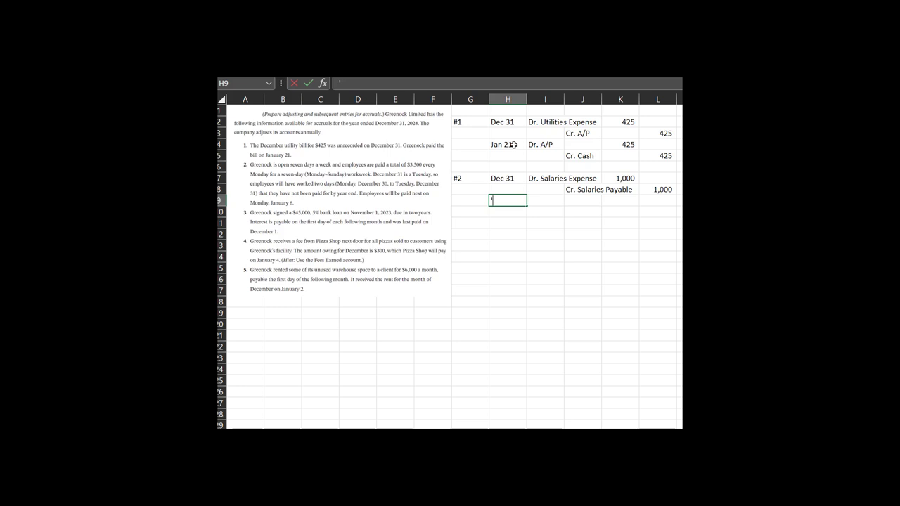
- Enter the 'Jam 6' date with Dr. Salaries Payable and Cr. Cash account lines
{"action": "type", "text": "January"}
{"action": "key", "text": "BackSpace"}
{"action": "key", "text": "BackSpace"}
{"action": "key", "text": "BackSpace"}
{"action": "key", "text": "BackSpace"}
{"action": "type", "text": "m 6"}
{"action": "key", "text": "Return"}
{"action": "key", "text": "Right"}
{"action": "key", "text": "Up"}
{"action": "type", "text": "Dr."}
{"action": "key", "text": "BackSpace"}
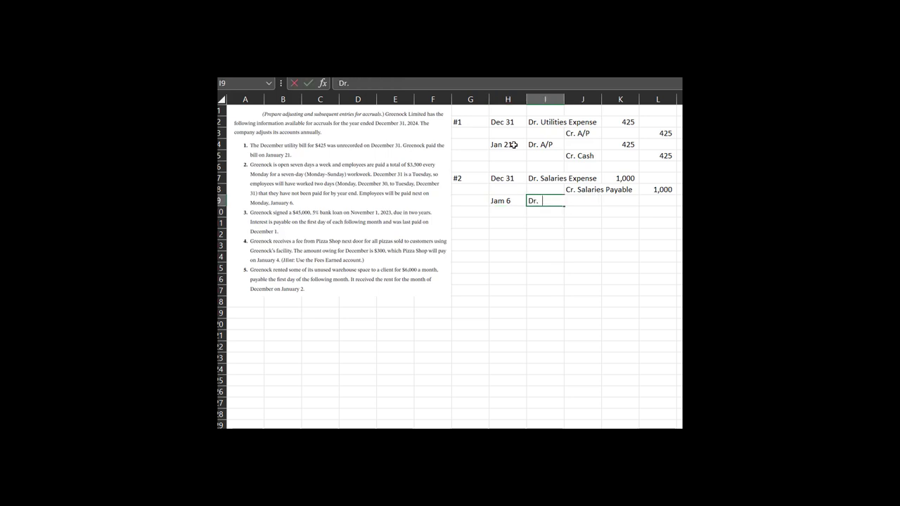
{"action": "type", "text": "Salaries Salaries Payable"}
{"action": "key", "text": "Return"}
{"action": "key", "text": "Right"}
{"action": "type", "text": "Cr. S"}
{"action": "key", "text": "BackSpace"}
{"action": "key", "text": "BackSpace"}
{"action": "type", "text": "Cash"}
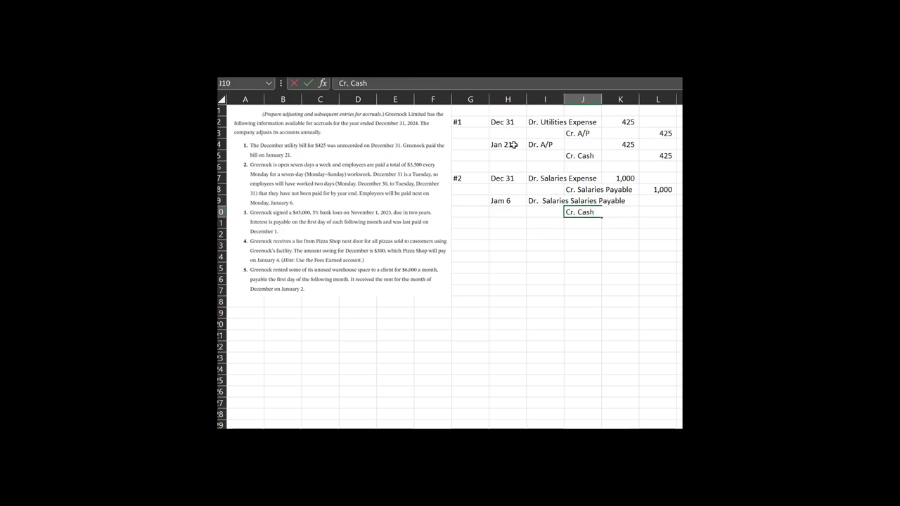
- Fill the 1,000 amounts with =L8 for the Salaries Payable debit and =K9 for the Cash credit
{"action": "key", "text": "Right"}
{"action": "key", "text": "Up"}
{"action": "type", "text": "="}
{"action": "key", "text": "Up"}
{"action": "key", "text": "Right"}
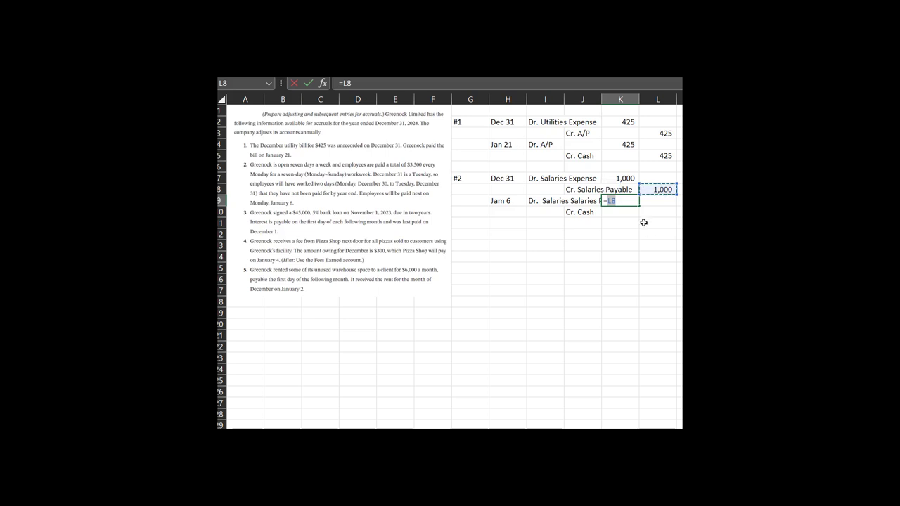
{"action": "key", "text": "Return"}
{"action": "key", "text": "Return"}
{"action": "key", "text": "Return"}
{"action": "key", "text": "Return"}
{"action": "left_click", "coordinate": [620, 211]}
{"action": "left_click", "coordinate": [663, 212]}
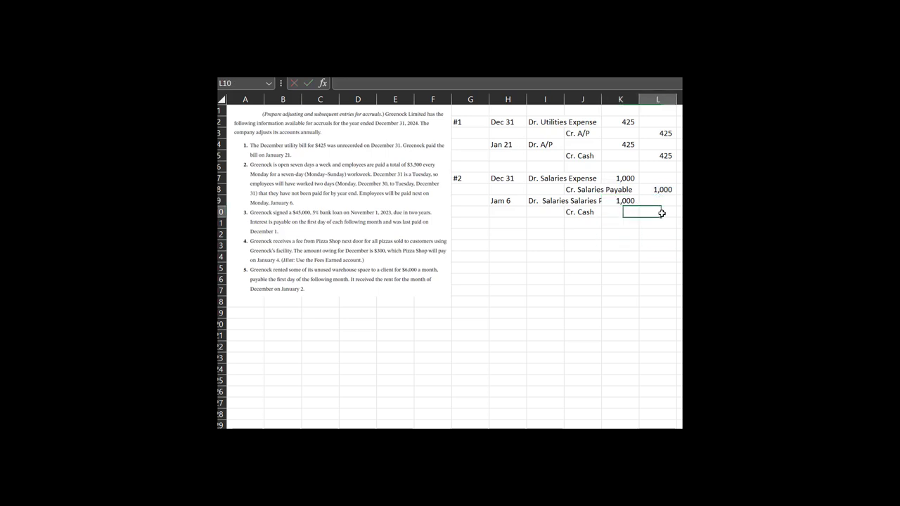
{"action": "type", "text": "="}
{"action": "key", "text": "Up"}
{"action": "key", "text": "Left"}
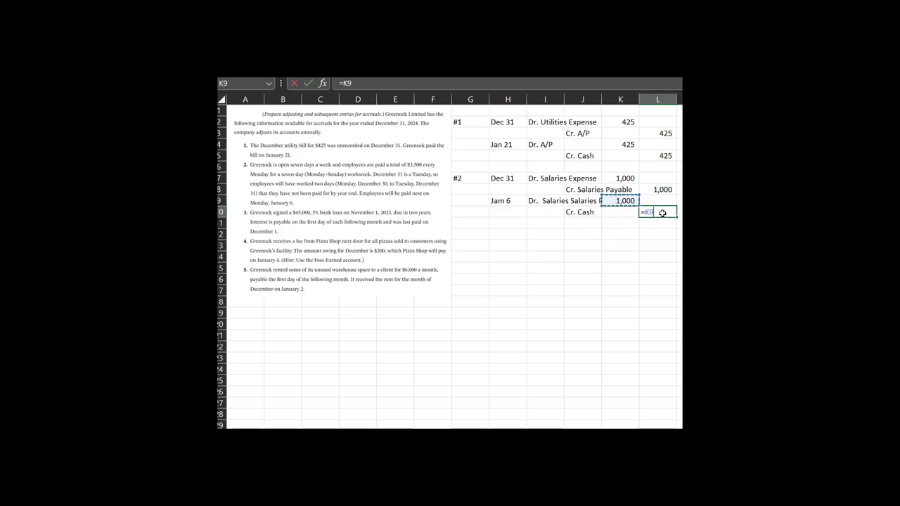
{"action": "key", "text": "Return"}
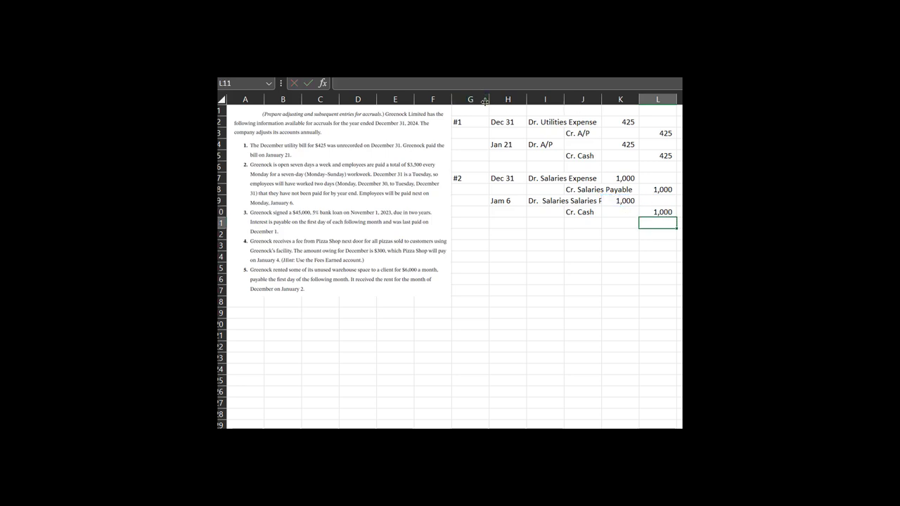
- Narrow the item-number column G and widen column J so account names fit
{"action": "left_click_drag", "start_coordinate": [489, 99], "coordinate": [475, 100]}
{"action": "left_click", "coordinate": [567, 222]}
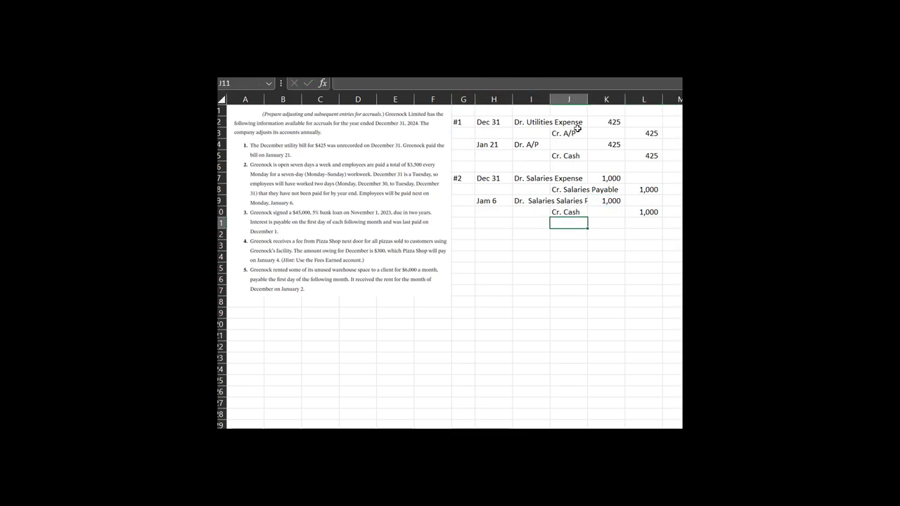
{"action": "left_click_drag", "start_coordinate": [587, 99], "coordinate": [597, 100]}
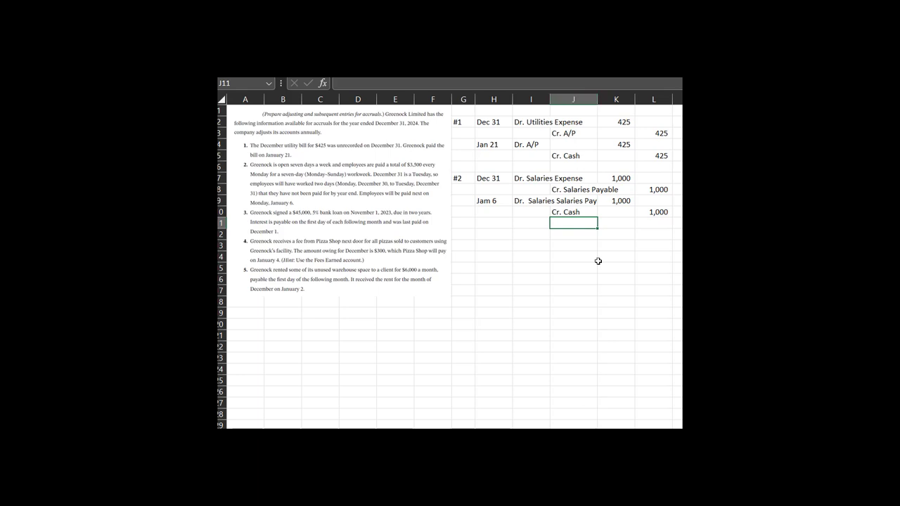
{"action": "left_click", "coordinate": [577, 209]}
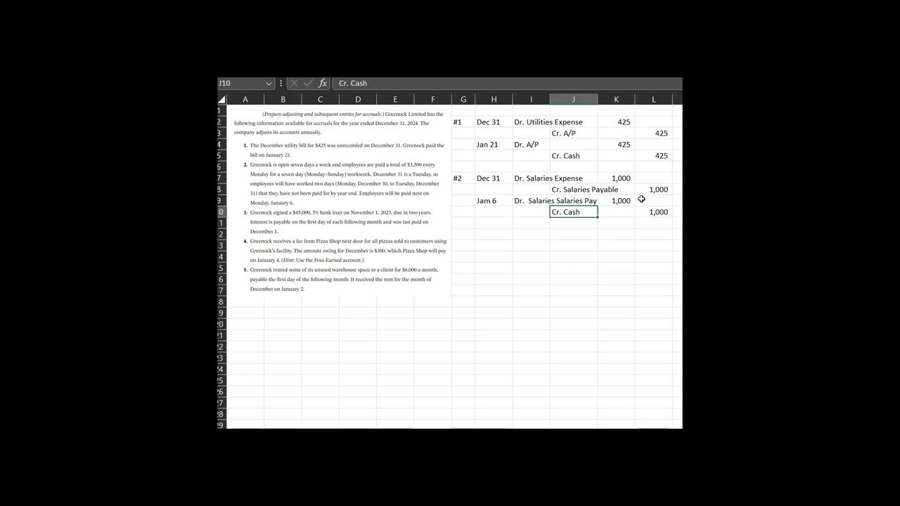
- Strike through the two Salaries Payable lines in rows 8–9 via command search
{"action": "left_click_drag", "start_coordinate": [542, 191], "coordinate": [602, 200]}
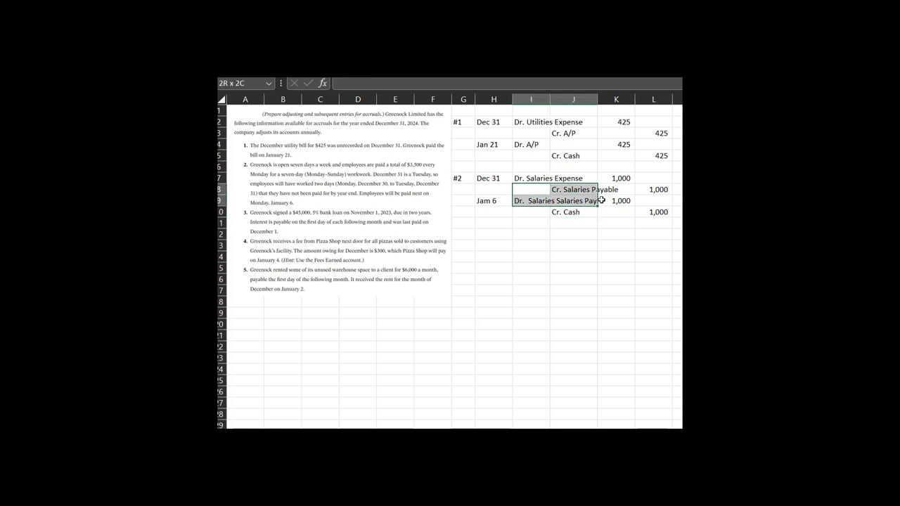
{"action": "left_click", "coordinate": [529, 76]}
{"action": "type", "text": "cross"}
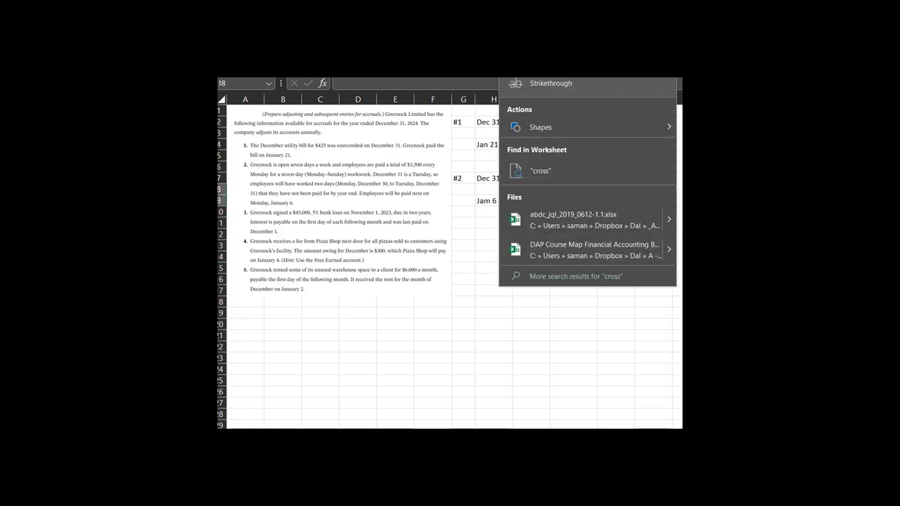
{"action": "left_click", "coordinate": [542, 85]}
{"action": "left_click", "coordinate": [604, 291]}
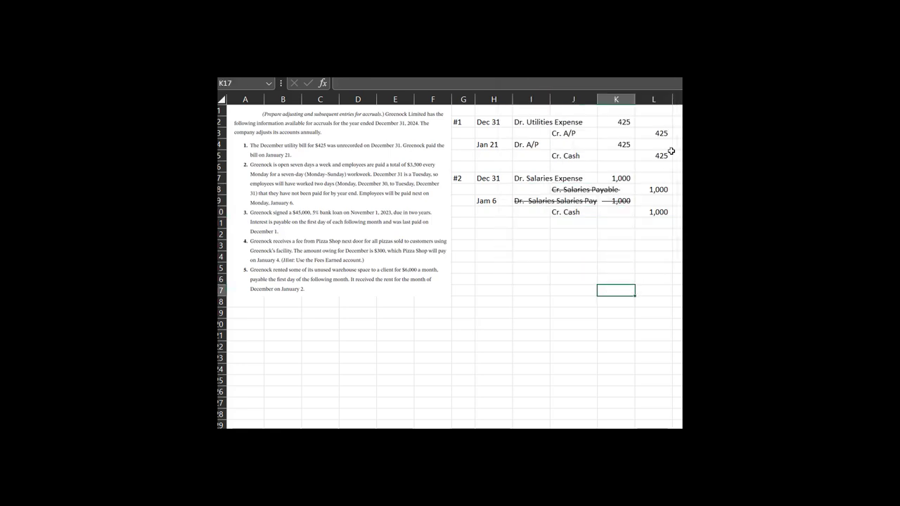
- Check the L8 and salaries formulas, then undo the strikethrough on the salaries lines
{"action": "left_click", "coordinate": [661, 189]}
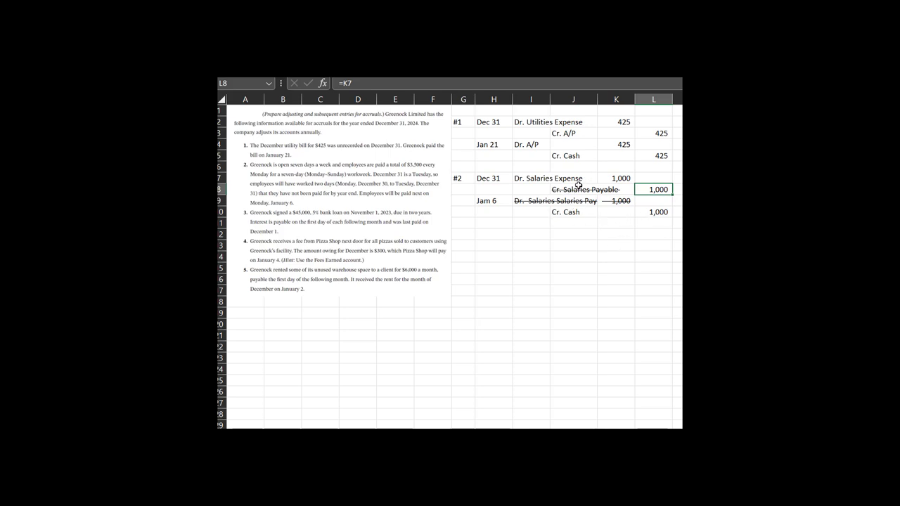
{"action": "left_click", "coordinate": [613, 178]}
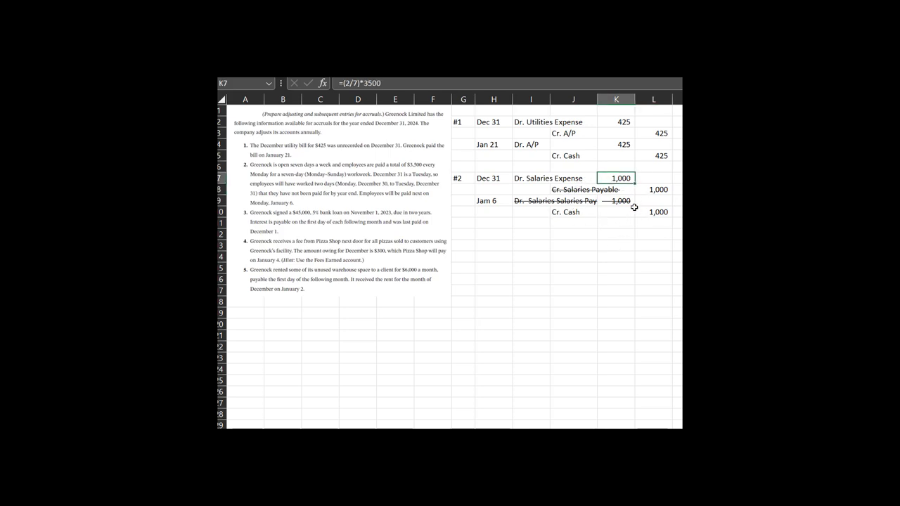
{"action": "left_click", "coordinate": [637, 213]}
{"action": "left_click", "coordinate": [594, 177]}
{"action": "left_click", "coordinate": [614, 221]}
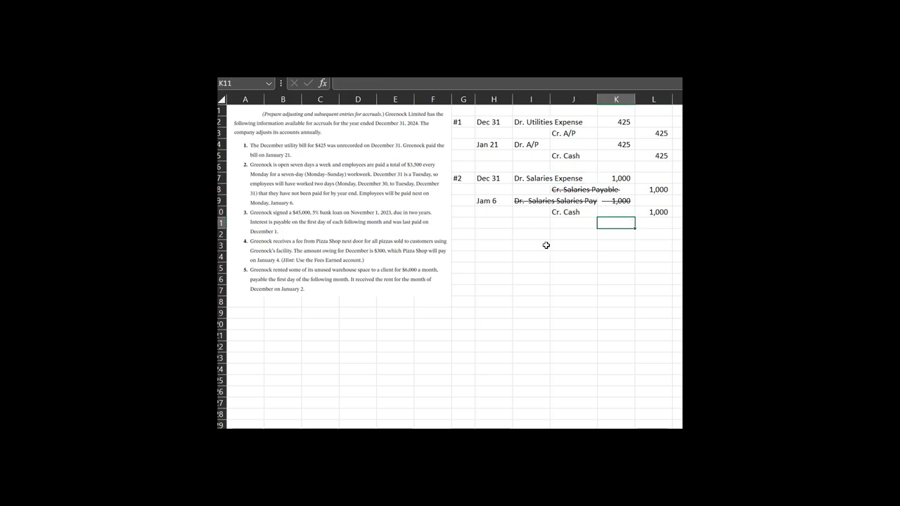
{"action": "key", "text": "ctrl+z"}
{"action": "left_click", "coordinate": [622, 233]}
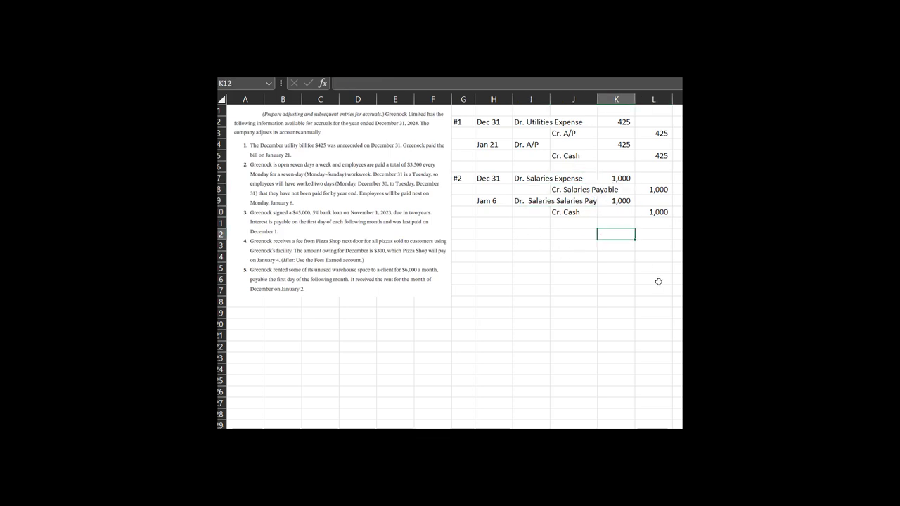
- Review the entry #2 accrual and Jan 6 payment lines, then select the next entry-number cell
{"action": "left_click_drag", "start_coordinate": [543, 176], "coordinate": [653, 187]}
{"action": "left_click_drag", "start_coordinate": [532, 201], "coordinate": [584, 211]}
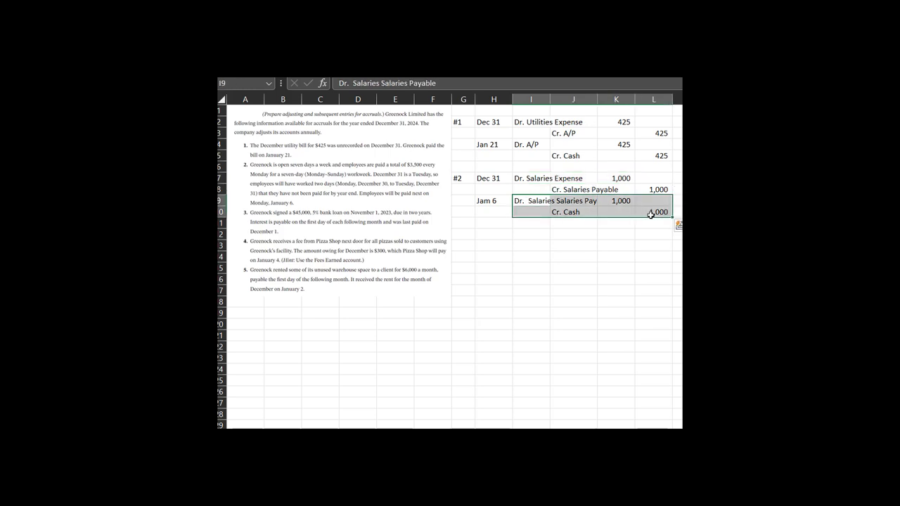
{"action": "left_click", "coordinate": [616, 300]}
{"action": "left_click", "coordinate": [467, 223]}
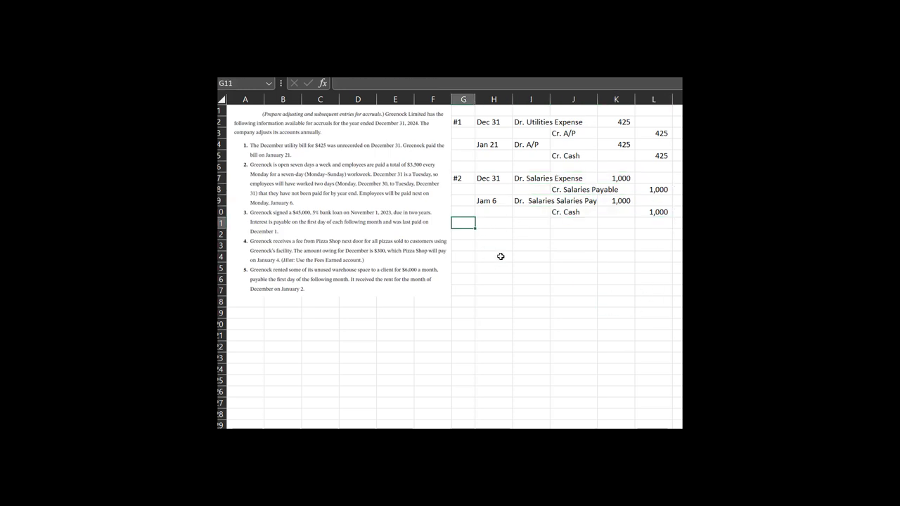
- Enter the label '#3' in cell G11 beneath entry #2
{"action": "type", "text": "#3"}
{"action": "key", "text": "Tab"}
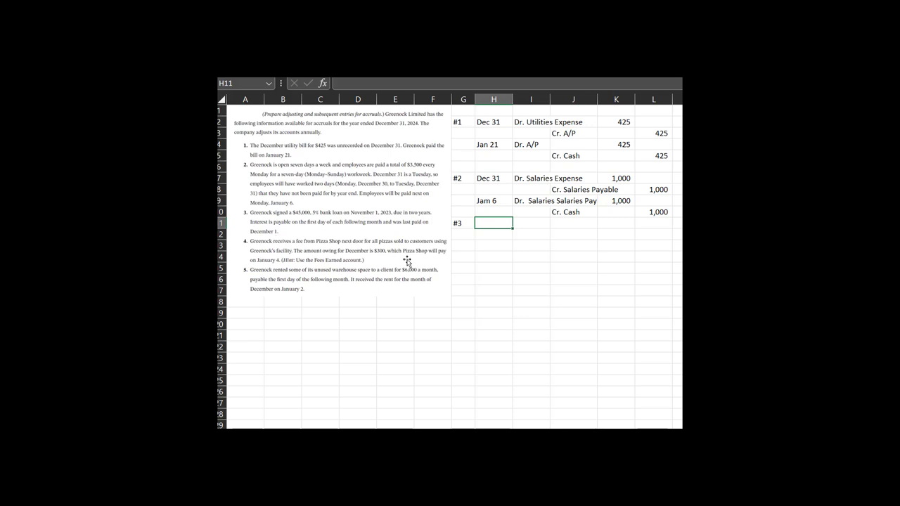
- Date entry #3 Dec 31 and enter the debit account 'Dr. Interest Expense'
{"action": "type", "text": "Dec 31"}
{"action": "key", "text": "Return"}
{"action": "key", "text": "Up"}
{"action": "key", "text": "Right"}
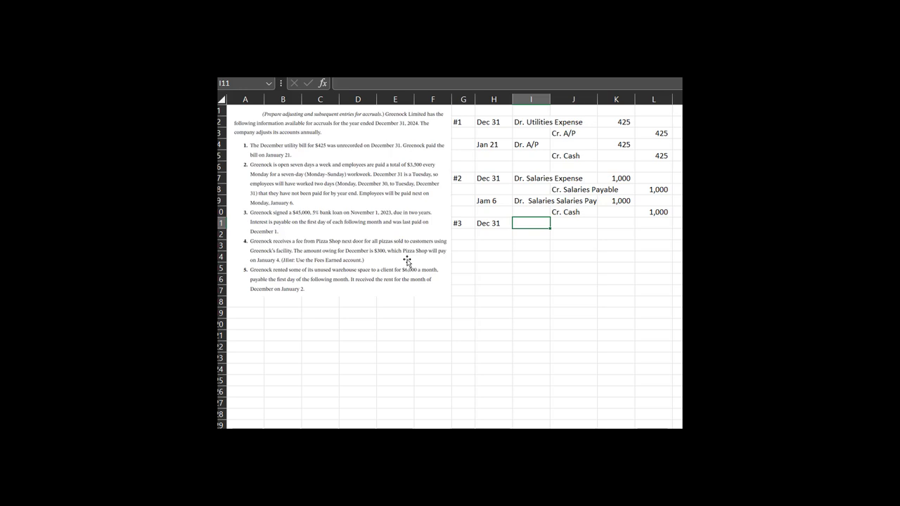
{"action": "type", "text": "I"}
{"action": "key", "text": "BackSpace"}
{"action": "type", "text": "Dr. Interest Expense"}
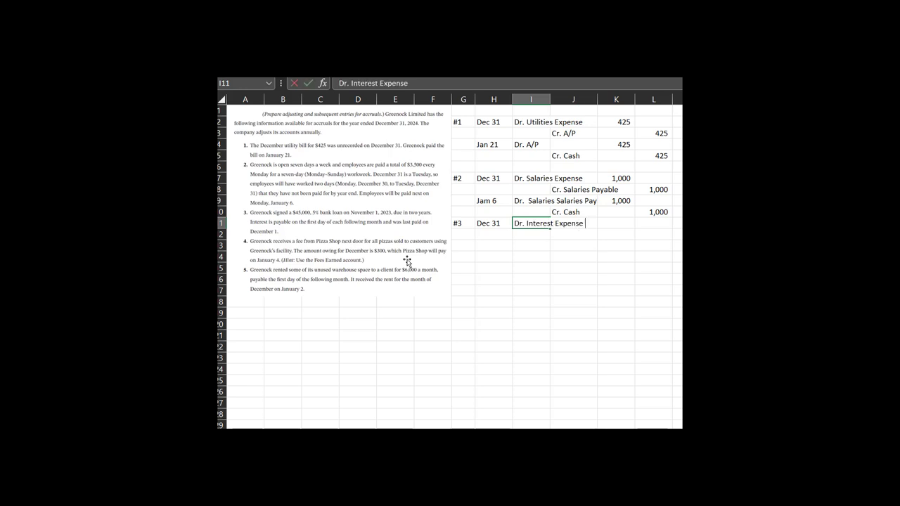
{"action": "key", "text": "Tab"}
{"action": "key", "text": "Tab"}
- Enter the monthly interest formula =45000*(0.05/12) as the debit amount in K11
{"action": "type", "text": "="}
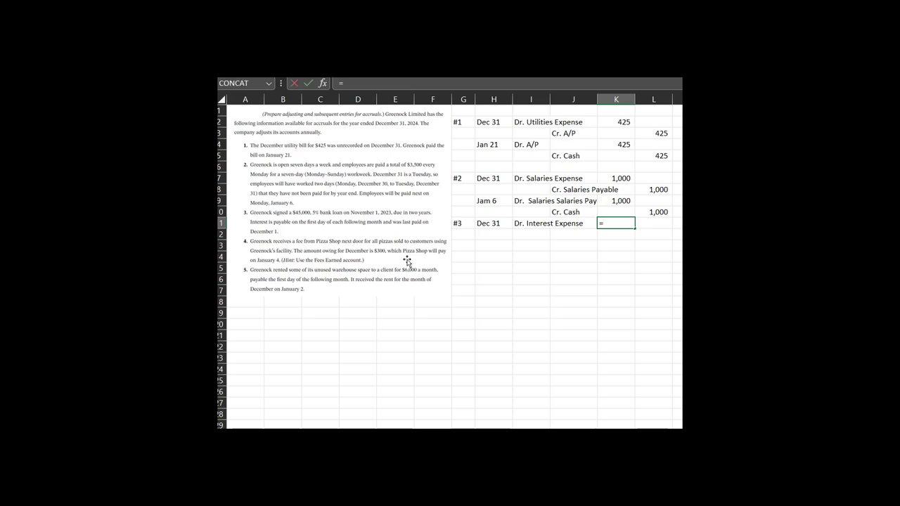
{"action": "type", "text": "45000*(0.0/12)"}
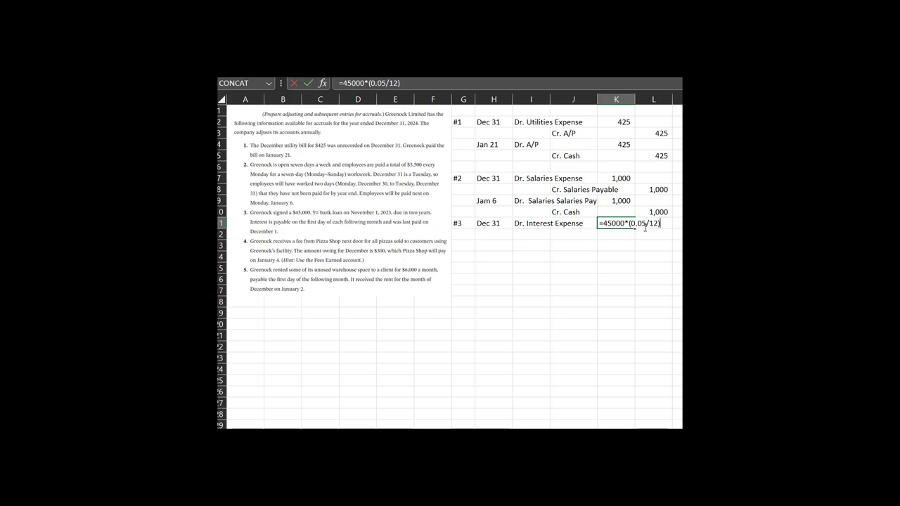
{"action": "key", "text": "Return"}
- Add the credit line 'Cr. Interest Payable' with its amount linked to K11
{"action": "key", "text": "Up"}
{"action": "key", "text": "Return"}
{"action": "key", "text": "Left"}
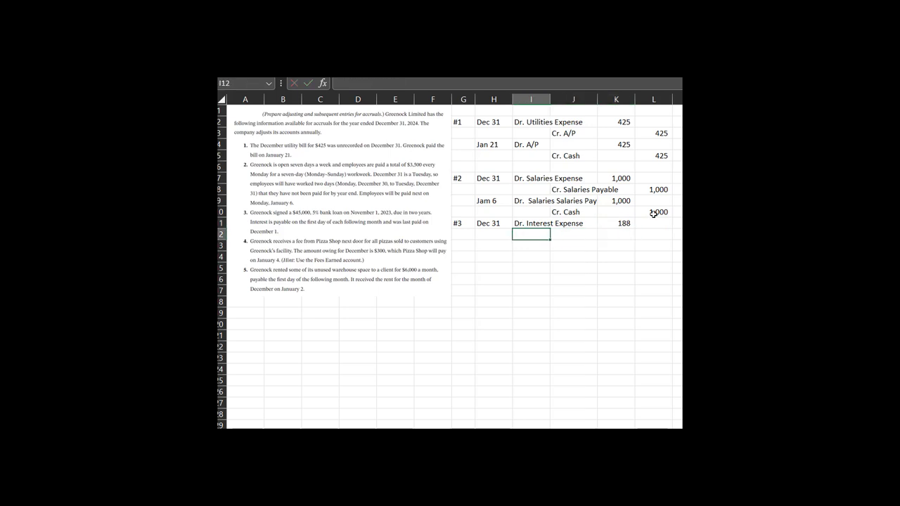
{"action": "type", "text": "Cr."}
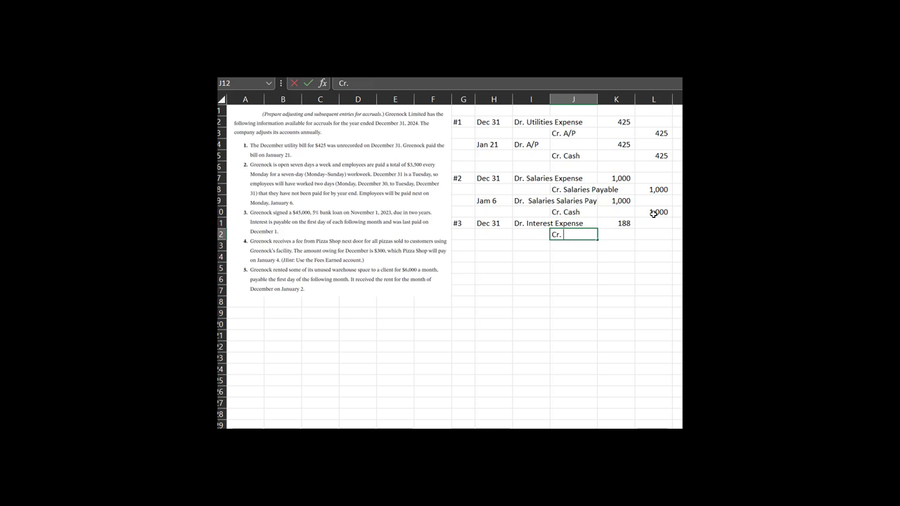
{"action": "type", "text": " Interst Pay"}
{"action": "key", "text": "BackSpace"}
{"action": "key", "text": "BackSpace"}
{"action": "key", "text": "BackSpace"}
{"action": "key", "text": "BackSpace"}
{"action": "type", "text": "est Payable"}
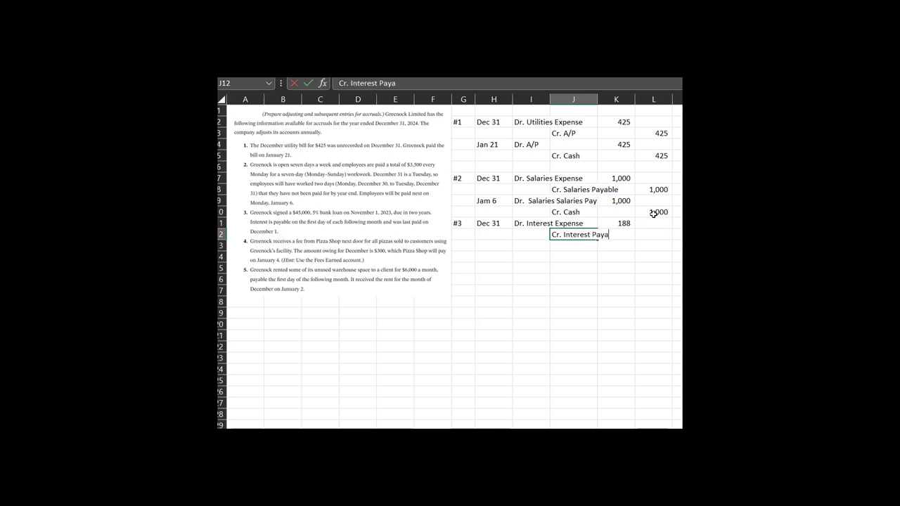
{"action": "key", "text": "Tab"}
{"action": "key", "text": "Tab"}
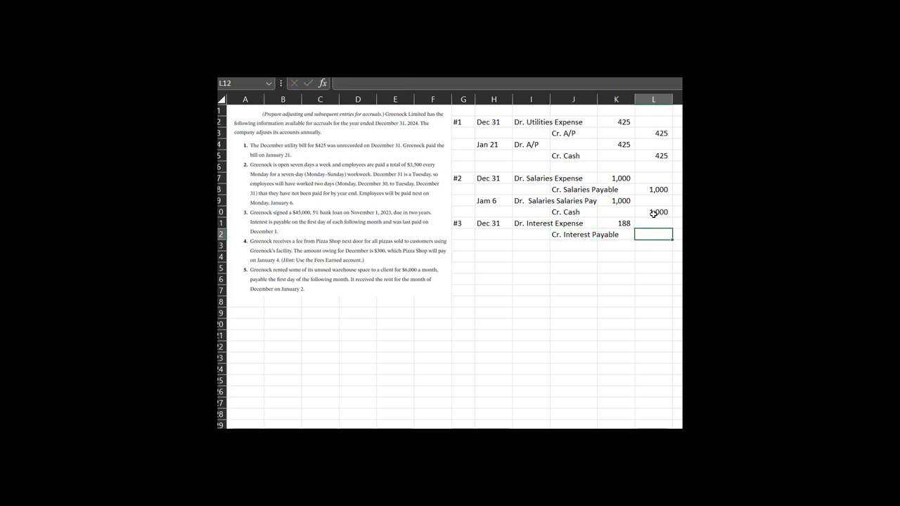
{"action": "type", "text": "="}
{"action": "key", "text": "Up"}
{"action": "key", "text": "Left"}
{"action": "key", "text": "Return"}
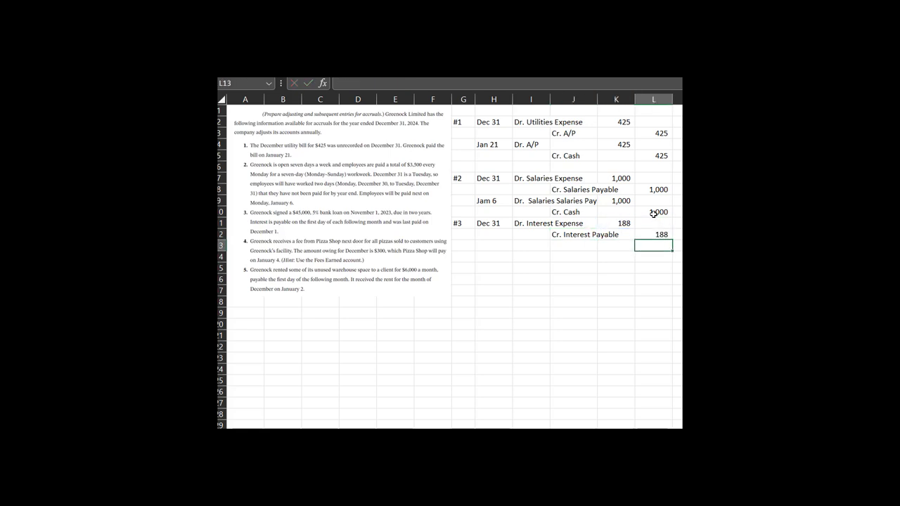
- Enter 'Jan 1 as a text date on the next line so Excel keeps it unconverted
{"action": "key", "text": "Left"}
{"action": "key", "text": "Up"}
{"action": "key", "text": "Right"}
{"action": "key", "text": "Down"}
{"action": "key", "text": "Left"}
{"action": "key", "text": "Left"}
{"action": "key", "text": "Left"}
{"action": "key", "text": "Left"}
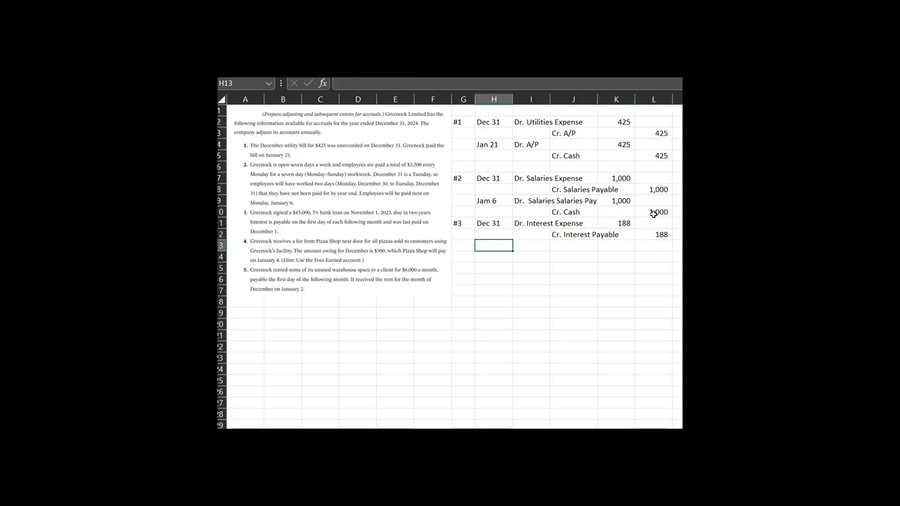
{"action": "type", "text": "Jan"}
{"action": "key", "text": "Tab"}
{"action": "key", "text": "Left"}
{"action": "key", "text": "F2"}
{"action": "key", "text": "ctrl+shift+Home"}
{"action": "key", "text": "BackSpace"}
{"action": "type", "text": "'Jan"}
{"action": "type", "text": " 1"}
- Check the interest amounts, then debit Interest Payable on Jan 1 with =K12
{"action": "key", "text": "Return"}
{"action": "key", "text": "Up"}
{"action": "key", "text": "Up"}
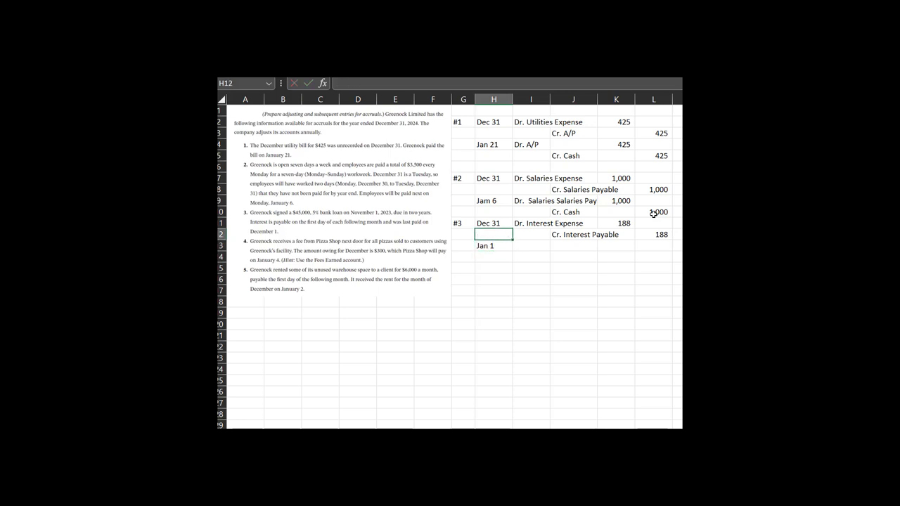
{"action": "left_click", "coordinate": [626, 225]}
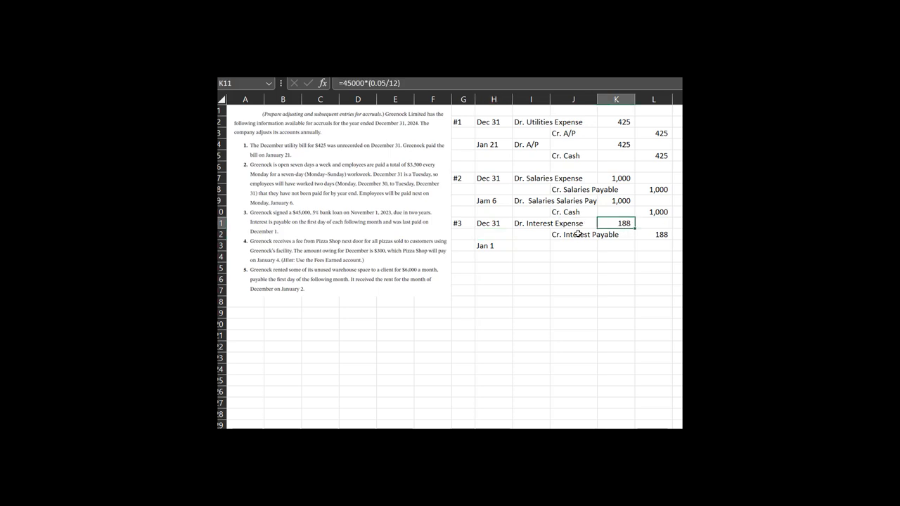
{"action": "left_click", "coordinate": [647, 232]}
{"action": "left_click", "coordinate": [546, 249]}
{"action": "type", "text": "Dr. I"}
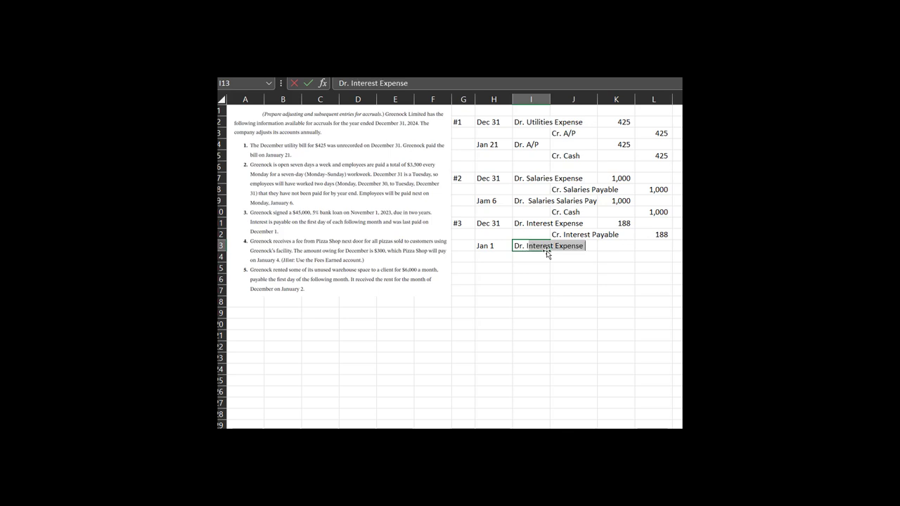
{"action": "type", "text": "nterest Payable"}
{"action": "key", "text": "Tab"}
{"action": "key", "text": "Tab"}
{"action": "type", "text": "=K12"}
{"action": "key", "text": "Return"}
- Add the 'Cr. Cash' credit line with its amount linked to K13
{"action": "key", "text": "Left"}
{"action": "type", "text": "Cr. Cash"}
{"action": "key", "text": "Tab"}
{"action": "key", "text": "Tab"}
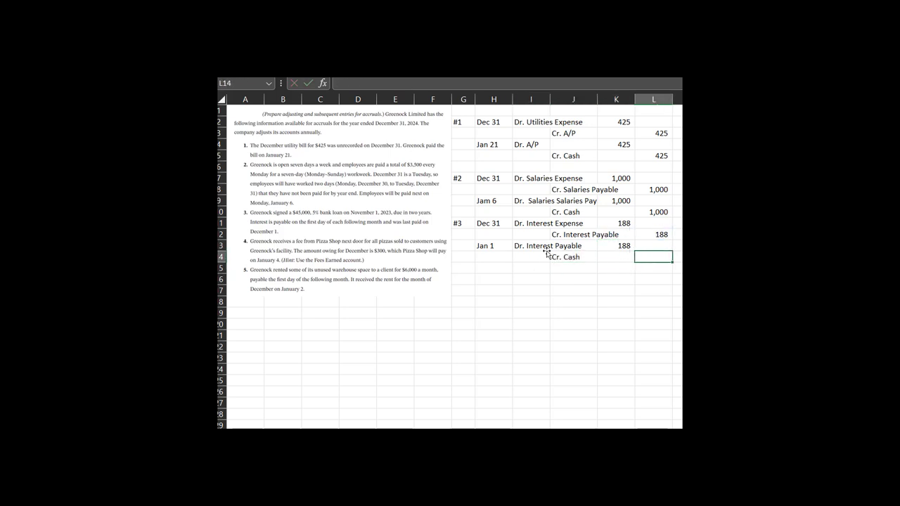
{"action": "type", "text": "=K13"}
{"action": "key", "text": "Return"}
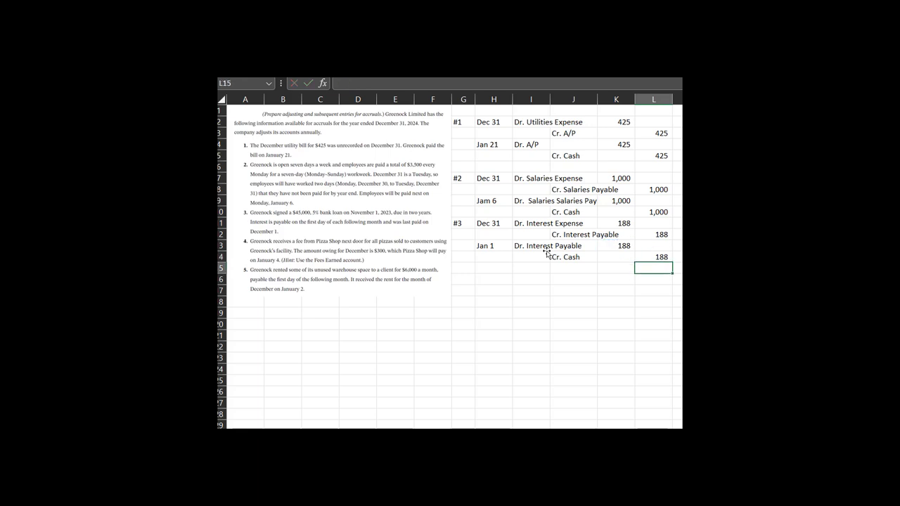
{"action": "key", "text": "Left"}
{"action": "key", "text": "Left"}
{"action": "key", "text": "Left"}
{"action": "key", "text": "Left"}
{"action": "key", "text": "Left"}
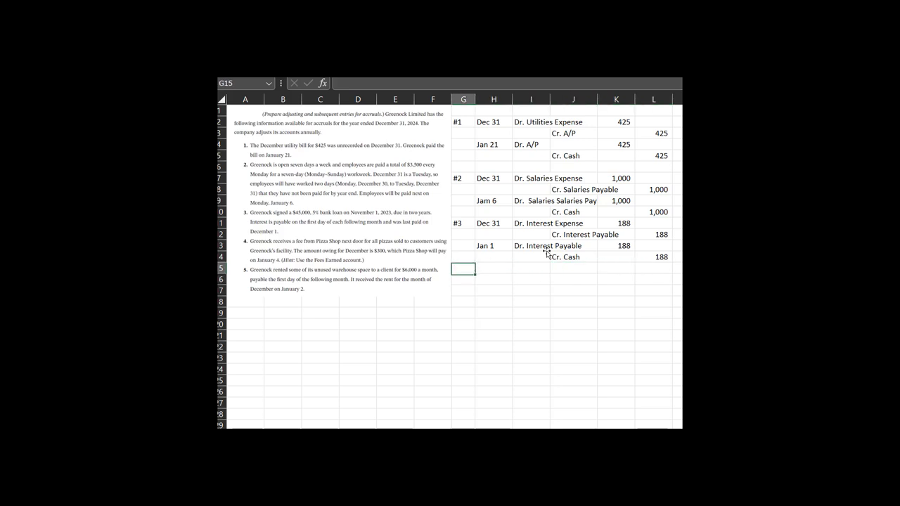
- Label the next entry '#4' below entry #3
{"action": "key", "text": "Down"}
{"action": "type", "text": "#4"}
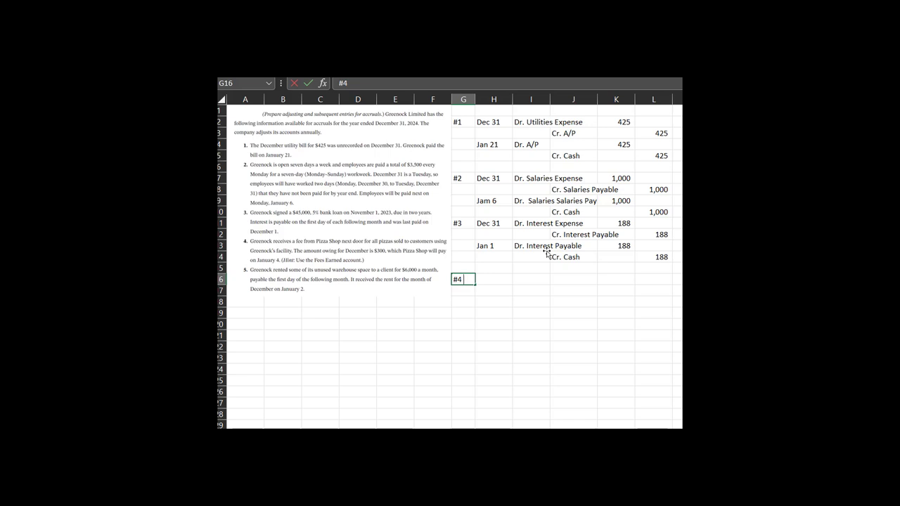
{"action": "left_click", "coordinate": [547, 250]}
- Correct the misspelled 'Jam 6' date to 'Jan 6'
{"action": "left_click", "coordinate": [492, 202]}
{"action": "left_click", "coordinate": [355, 83]}
{"action": "key", "text": "BackSpace"}
{"action": "type", "text": "n"}
{"action": "key", "text": "Return"}
- Enter 'Dr A/R' for entry #4 and move it into the account column I16
{"action": "key", "text": "Up"}
{"action": "key", "text": "Down"}
{"action": "key", "text": "Down"}
{"action": "key", "text": "Down"}
{"action": "key", "text": "Down"}
{"action": "key", "text": "Down"}
{"action": "key", "text": "Down"}
{"action": "key", "text": "Down"}
{"action": "key", "text": "Down"}
{"action": "key", "text": "Up"}
{"action": "key", "text": "Up"}
{"action": "key", "text": "Down"}
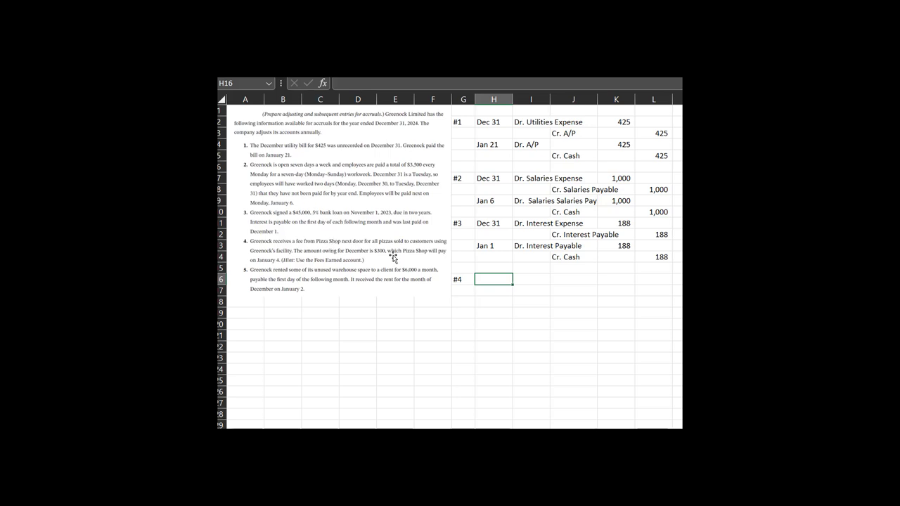
{"action": "type", "text": "Dr A/R"}
{"action": "key", "text": "Return"}
{"action": "key", "text": "Up"}
{"action": "key", "text": "Right"}
{"action": "key", "text": "Right"}
{"action": "key", "text": "Right"}
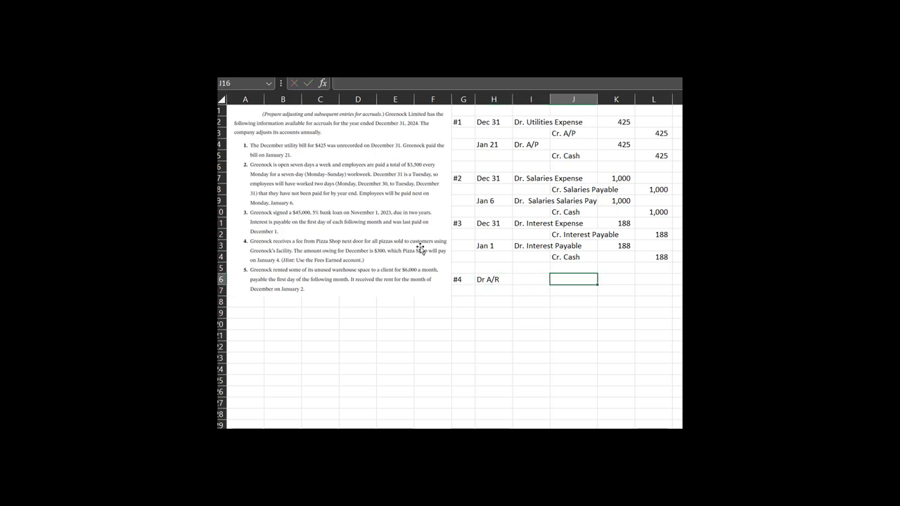
{"action": "key", "text": "Left"}
{"action": "key", "text": "Left"}
{"action": "key", "text": "Left"}
{"action": "key", "text": "ctrl+c"}
{"action": "key", "text": "Right"}
{"action": "key", "text": "ctrl+v"}
{"action": "key", "text": "Left"}
{"action": "key", "text": "Delete"}
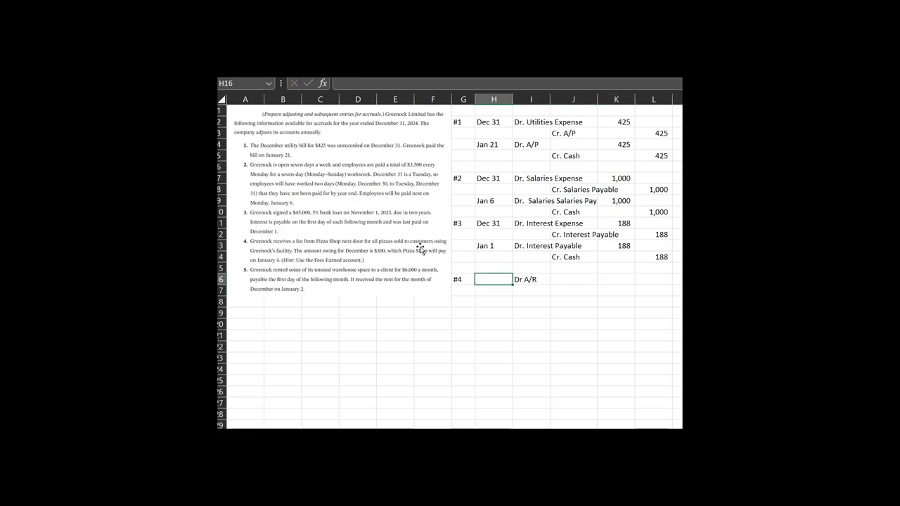
- Date entry #4 'Dec 31 in H16 and enter the 300 debit in K16
{"action": "type", "text": "'Dec 31"}
{"action": "key", "text": "Return"}
{"action": "key", "text": "Up"}
{"action": "key", "text": "Right"}
{"action": "key", "text": "Right"}
{"action": "key", "text": "Right"}
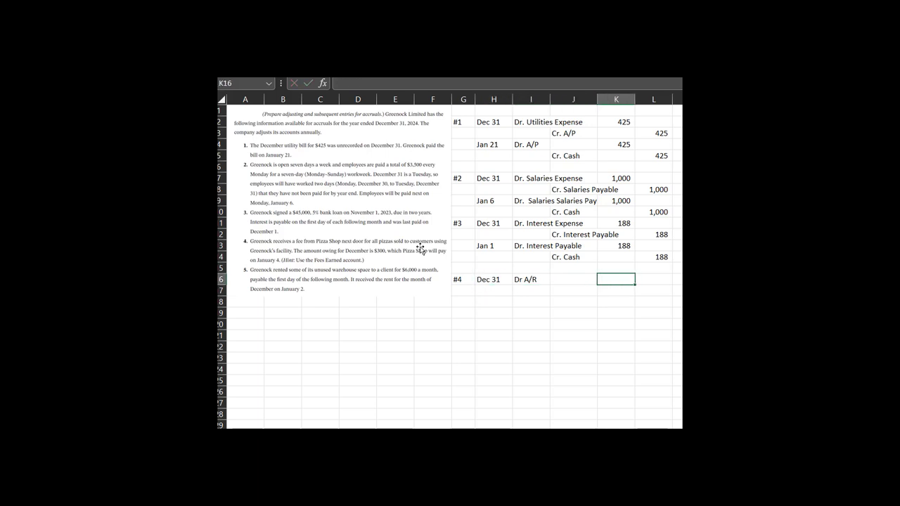
{"action": "type", "text": "300"}
{"action": "key", "text": "Return"}
{"action": "key", "text": "Left"}
{"action": "key", "text": "Left"}
{"action": "key", "text": "Right"}
- Add 'Cr. Fees Earned' in J17 and copy the 300 amount into L17
{"action": "type", "text": "Cr."}
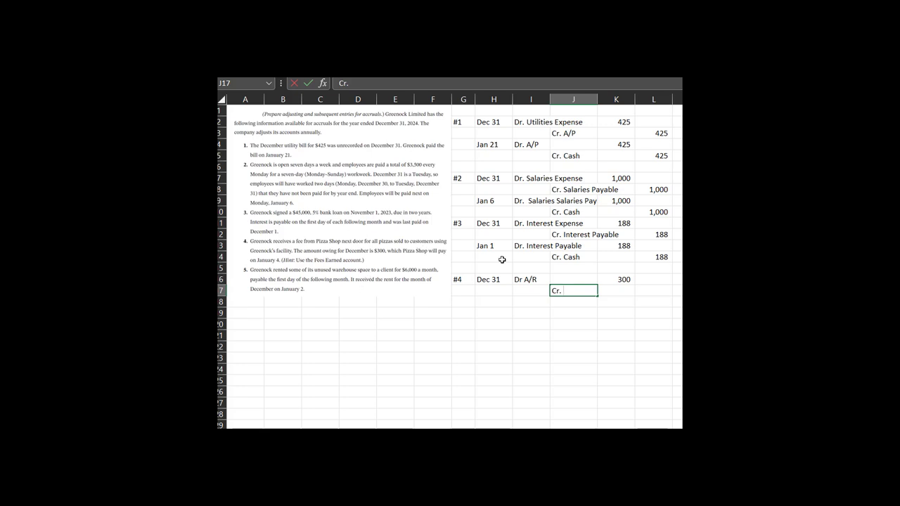
{"action": "type", "text": "Fees Earbed'"}
{"action": "key", "text": "BackSpace"}
{"action": "key", "text": "BackSpace"}
{"action": "key", "text": "BackSpace"}
{"action": "key", "text": "BackSpace"}
{"action": "type", "text": "ned"}
{"action": "key", "text": "Return"}
{"action": "key", "text": "Up"}
{"action": "key", "text": "Right"}
{"action": "key", "text": "Up"}
{"action": "key", "text": "ctrl+c"}
{"action": "key", "text": "Down"}
{"action": "key", "text": "Right"}
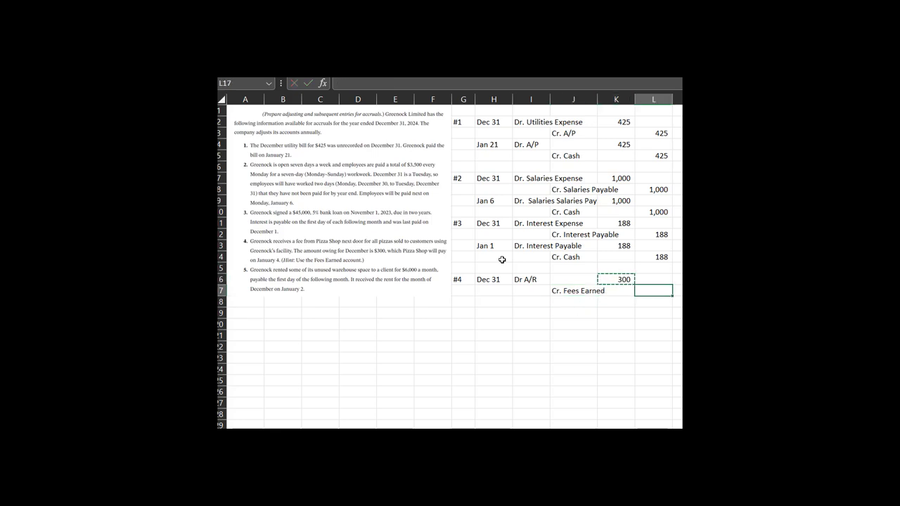
{"action": "key", "text": "ctrl+v"}
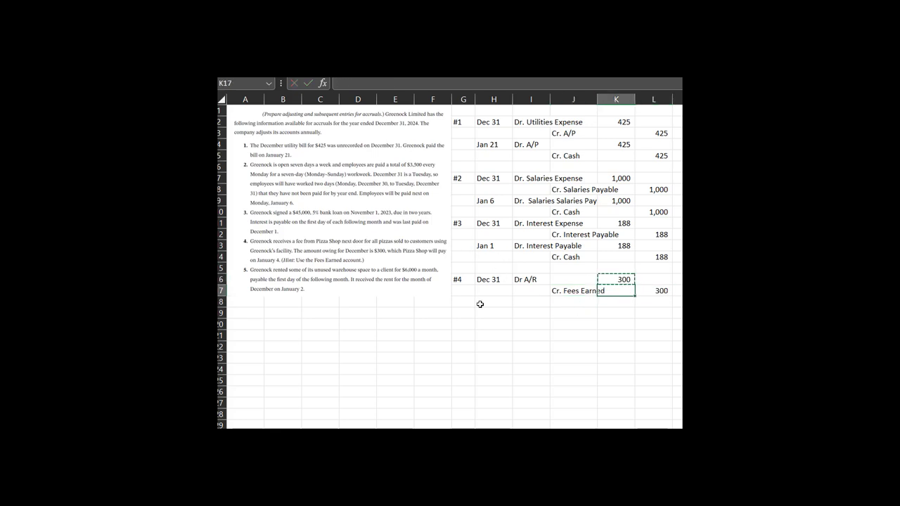
- Add the 'Jan 4 line debiting Cash with an amount linked to K16
{"action": "left_click", "coordinate": [481, 303]}
{"action": "type", "text": "'Jan 4"}
{"action": "key", "text": "Tab"}
{"action": "type", "text": "Cr."}
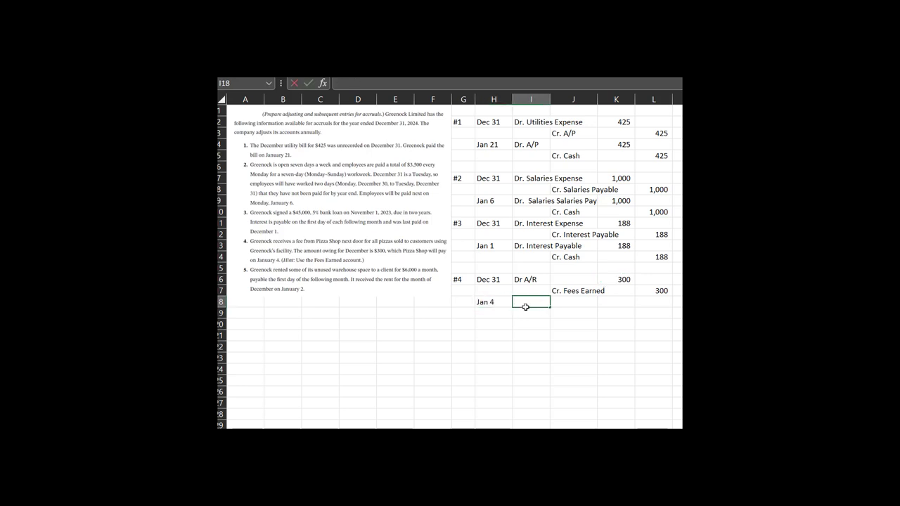
{"action": "key", "text": "BackSpace"}
{"action": "key", "text": "BackSpace"}
{"action": "type", "text": "Dr. Cash"}
{"action": "key", "text": "Tab"}
{"action": "key", "text": "Tab"}
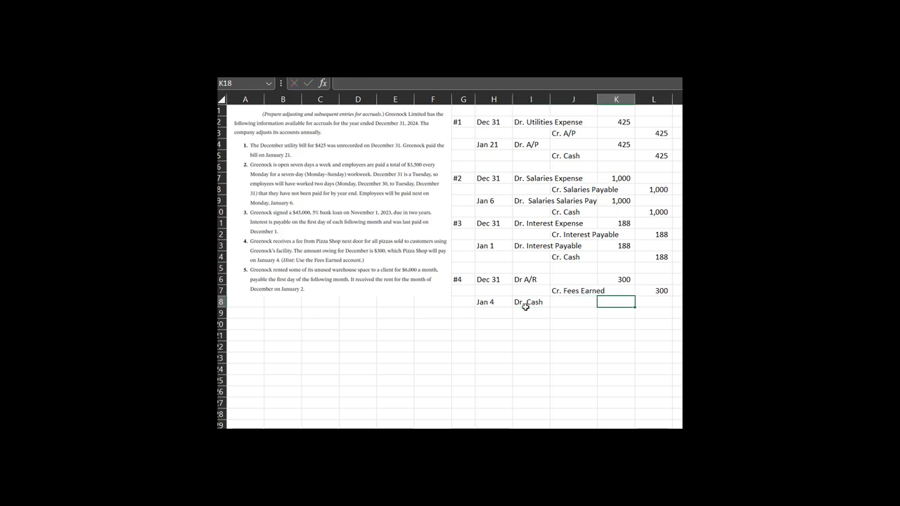
{"action": "type", "text": "="}
{"action": "key", "text": "Up"}
{"action": "key", "text": "Up"}
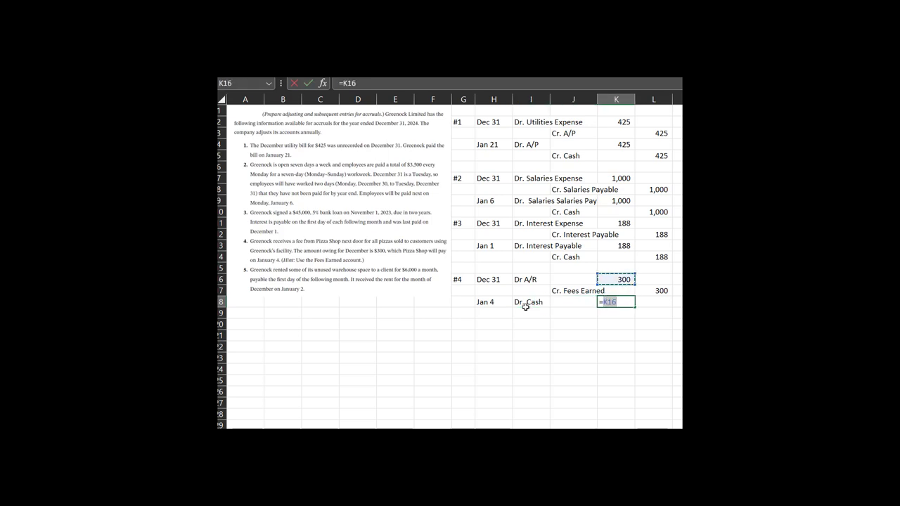
{"action": "key", "text": "Return"}
- Add the 'Cr. A/R' credit line with its amount linked to K16
{"action": "type", "text": "Cr. "}
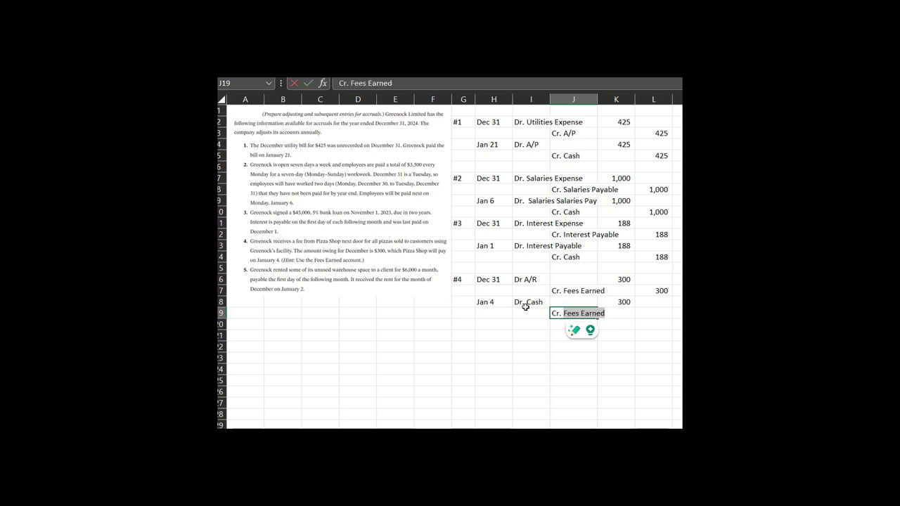
{"action": "type", "text": "A/r"}
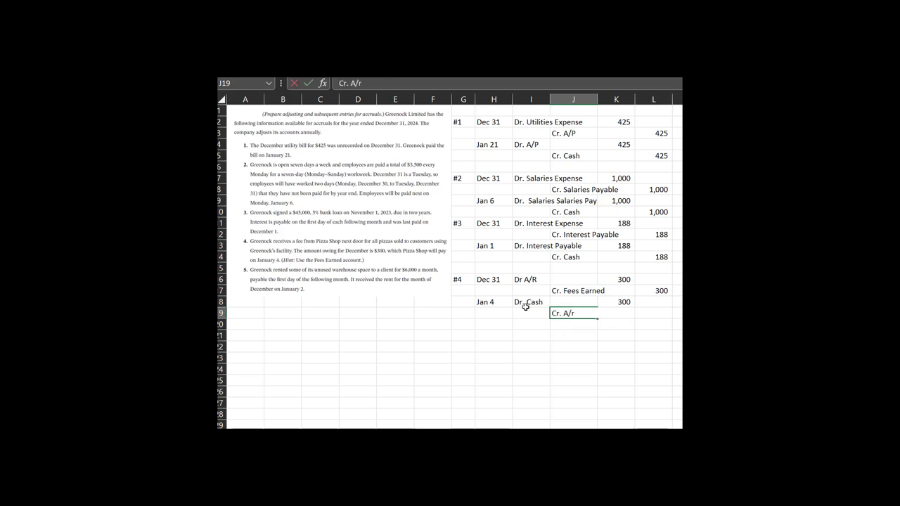
{"action": "key", "text": "Tab"}
{"action": "key", "text": "Tab"}
{"action": "type", "text": "="}
{"action": "key", "text": "Up"}
{"action": "key", "text": "Up"}
{"action": "key", "text": "Left"}
{"action": "key", "text": "Up"}
{"action": "key", "text": "Return"}
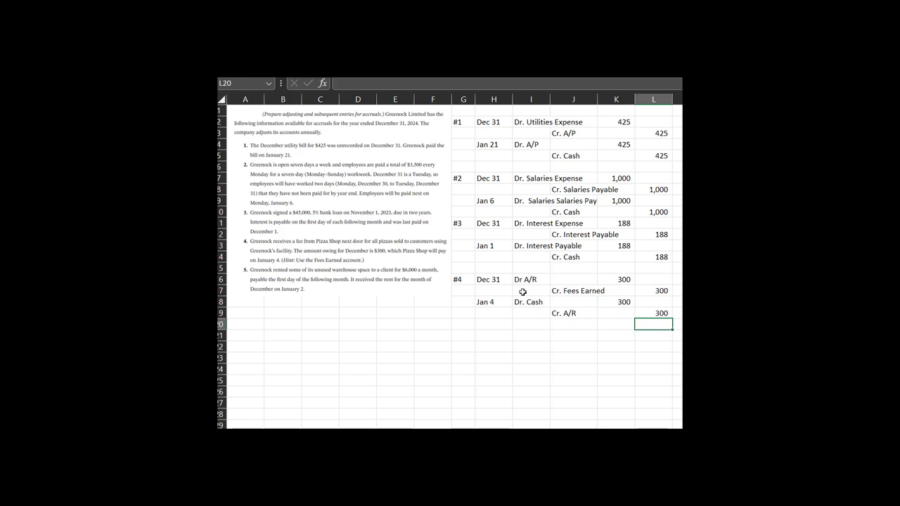
- Review entry #4's Fees Earned, Cash, Dr A/R and Dec 31 cells, then pick a fresh row for entry #5
{"action": "left_click_drag", "start_coordinate": [522, 291], "coordinate": [654, 298]}
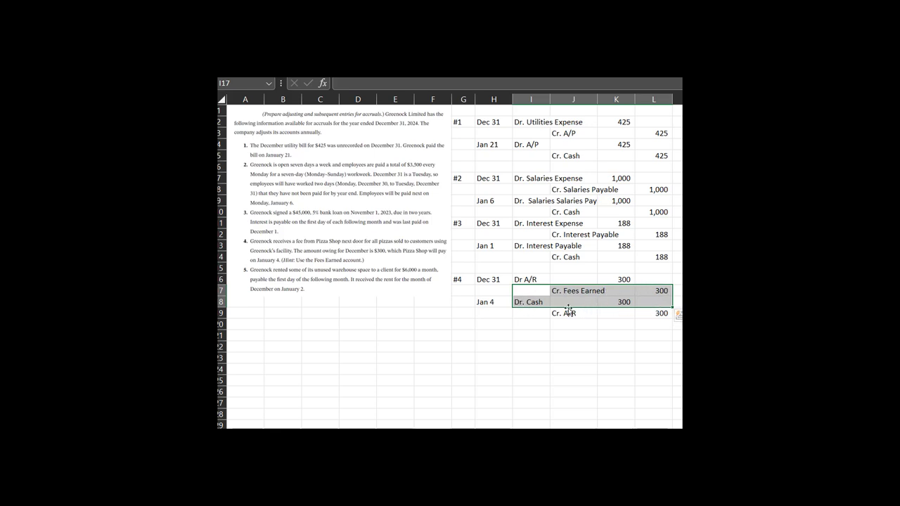
{"action": "left_click", "coordinate": [521, 282]}
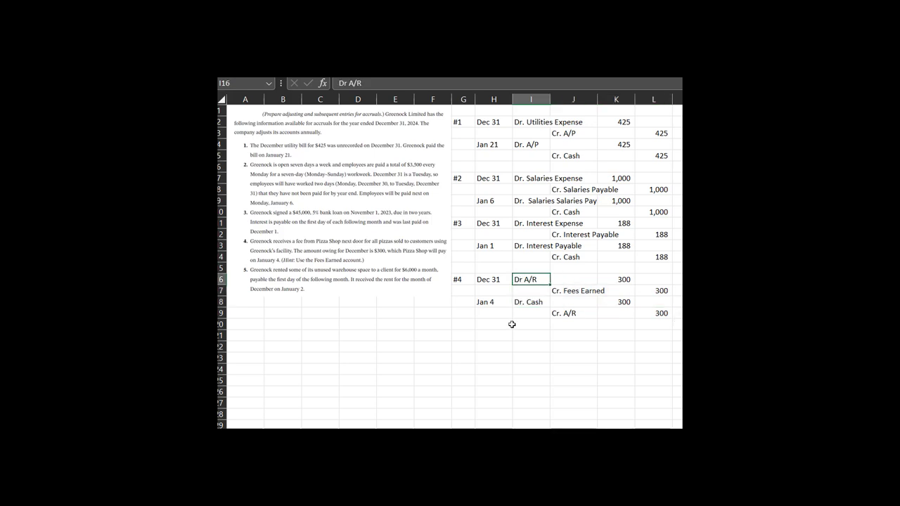
{"action": "left_click", "coordinate": [488, 278]}
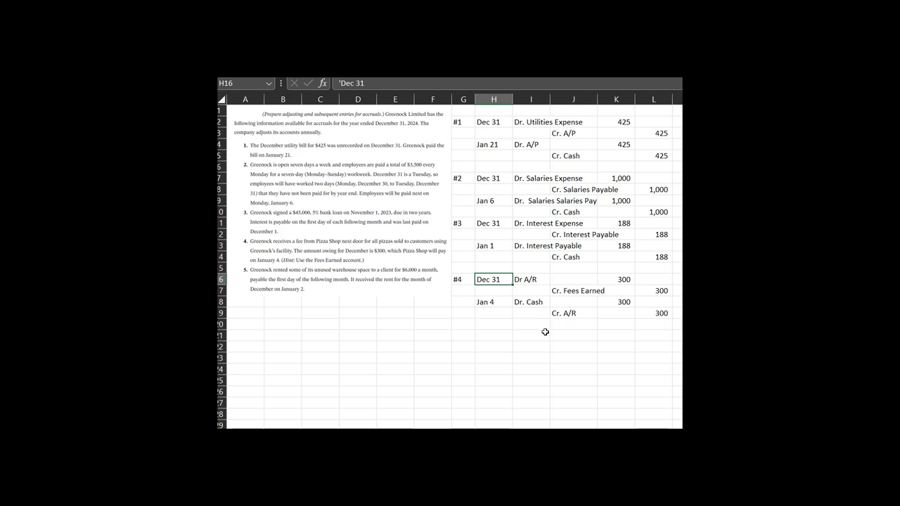
{"action": "left_click", "coordinate": [469, 335]}
- Label item #5 and enter the Dec 31 debit to A/R of 6,000 in row 21
{"action": "type", "text": "#5"}
{"action": "key", "text": "Tab"}
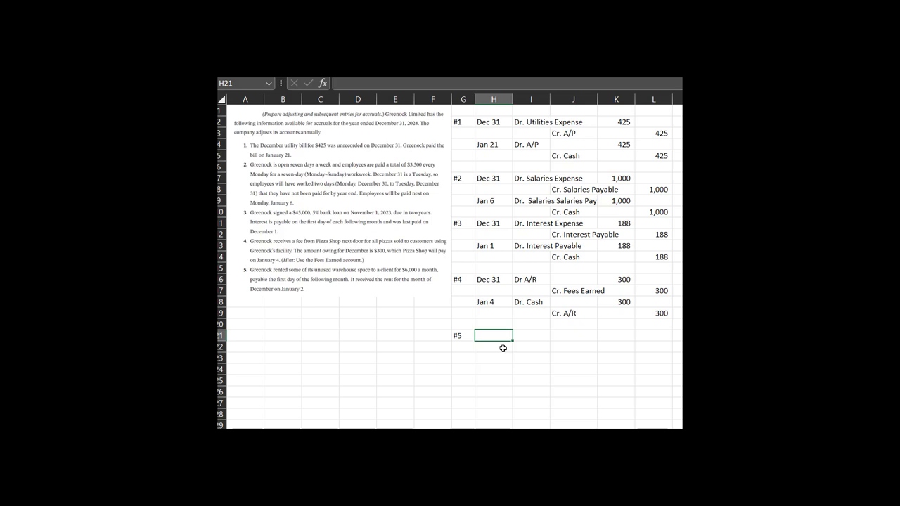
{"action": "type", "text": "De"}
{"action": "key", "text": "BackSpace"}
{"action": "key", "text": "BackSpace"}
{"action": "type", "text": "Dec"}
{"action": "key", "text": "BackSpace"}
{"action": "key", "text": "BackSpace"}
{"action": "key", "text": "BackSpace"}
{"action": "type", "text": "Dec 31"}
{"action": "key", "text": "Tab"}
{"action": "type", "text": "A"}
{"action": "key", "text": "BackSpace"}
{"action": "type", "text": "Dr"}
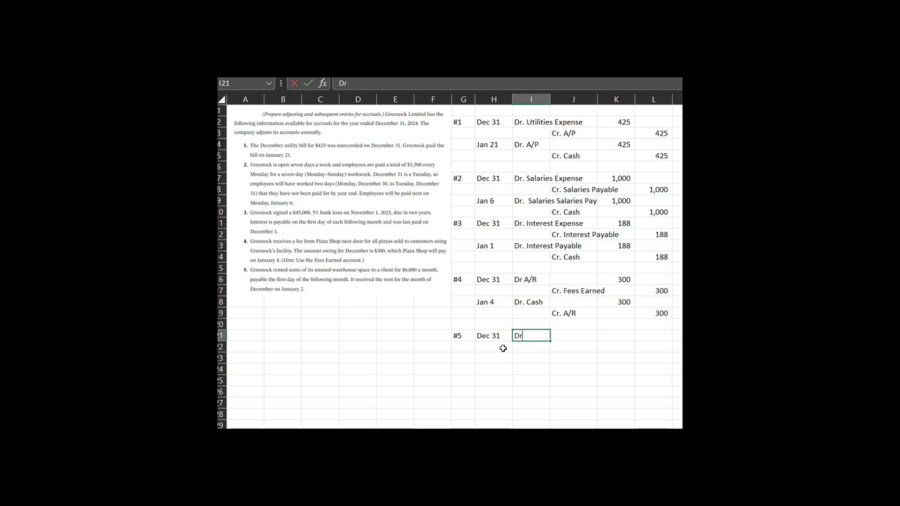
{"action": "type", "text": "/A/R"}
{"action": "key", "text": "Tab"}
{"action": "key", "text": "Tab"}
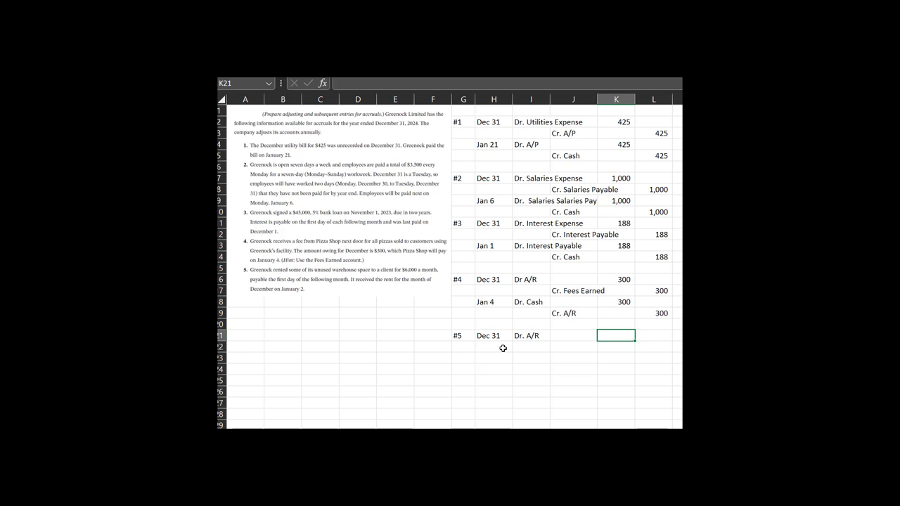
{"action": "type", "text": "6000"}
{"action": "key", "text": "Return"}
- Credit Rent Income in row 22 with an amount formula linked to K21
{"action": "key", "text": "Left"}
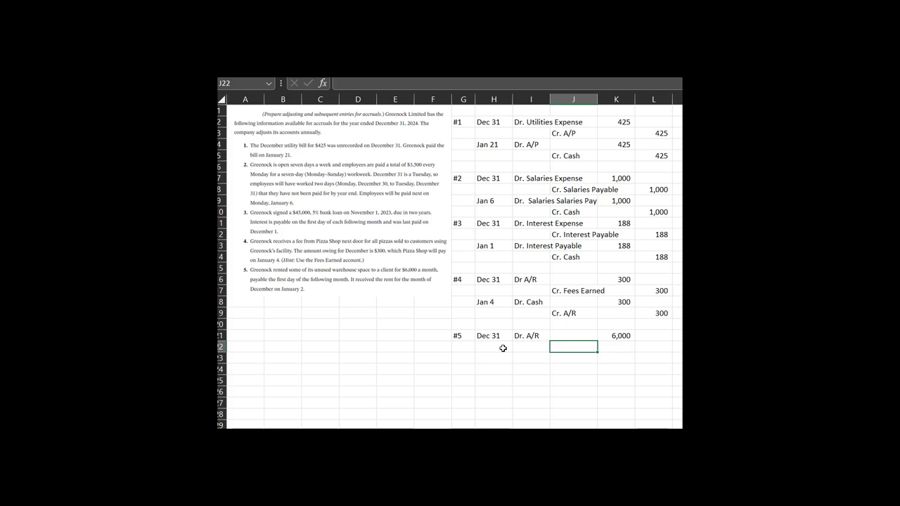
{"action": "type", "text": "Cr. Reve"}
{"action": "key", "text": "BackSpace"}
{"action": "key", "text": "BackSpace"}
{"action": "type", "text": "nt Income"}
{"action": "key", "text": "Tab"}
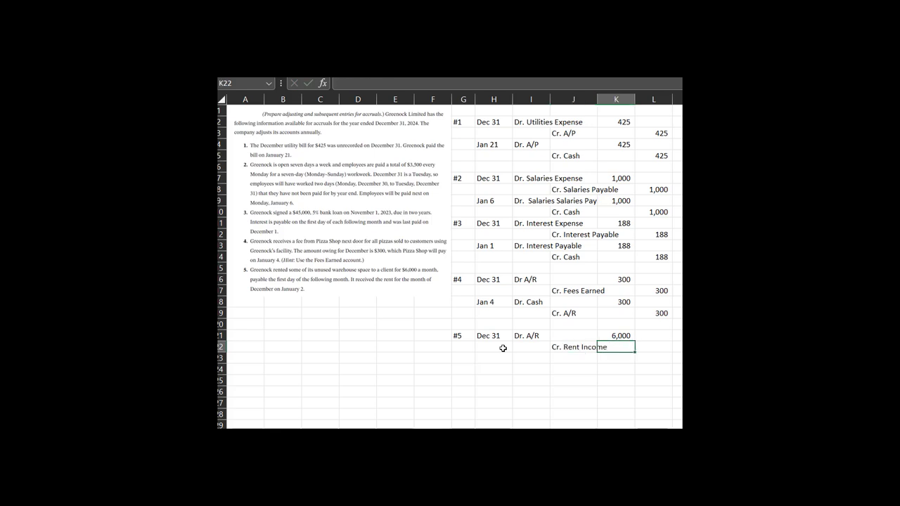
{"action": "key", "text": "Tab"}
{"action": "type", "text": "="}
{"action": "key", "text": "Up"}
{"action": "key", "text": "Left"}
{"action": "key", "text": "Return"}
{"action": "key", "text": "Left"}
{"action": "key", "text": "Left"}
{"action": "key", "text": "Left"}
{"action": "key", "text": "Left"}
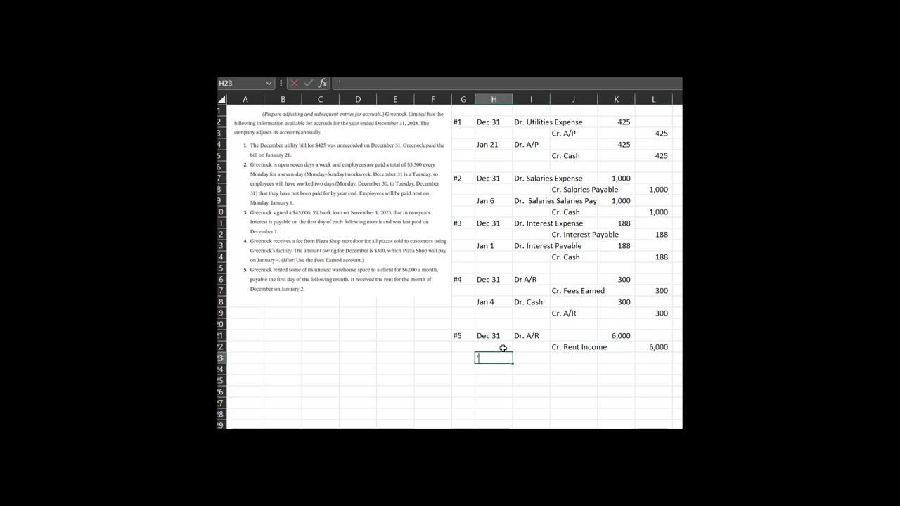
- Enter the Jan 2 debit to Cash, its amount linked to the 6,000 in K21
{"action": "type", "text": "'Jan 2"}
{"action": "key", "text": "Return"}
{"action": "key", "text": "Up"}
{"action": "key", "text": "Right"}
{"action": "type", "text": "Dr"}
{"action": "key", "text": "BackSpace"}
{"action": "type", "text": ". Cash"}
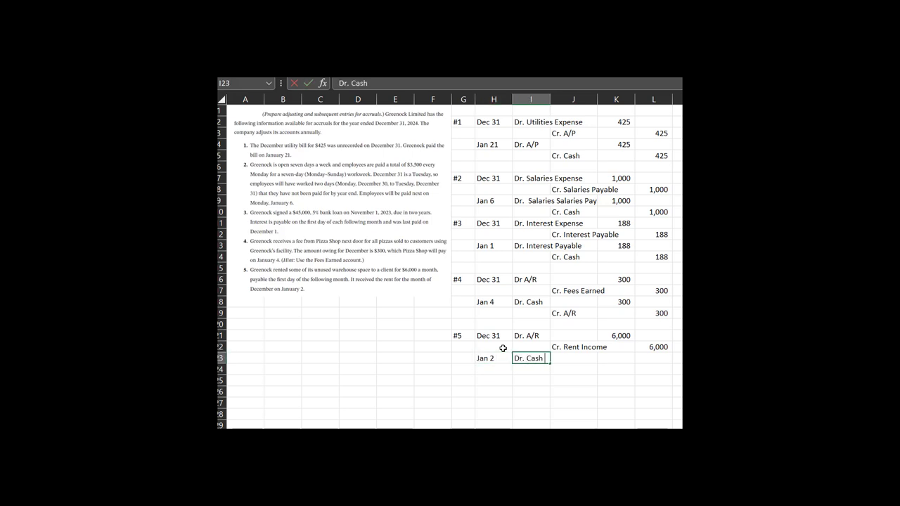
{"action": "key", "text": "Right"}
{"action": "key", "text": "Right"}
{"action": "key", "text": "Right"}
{"action": "key", "text": "Left"}
{"action": "type", "text": "="}
{"action": "key", "text": "Up"}
{"action": "key", "text": "Up"}
{"action": "key", "text": "Return"}
{"action": "key", "text": "Down"}
{"action": "key", "text": "Left"}
- Credit A/R for the Jan 2 collection with a formula referencing K21
{"action": "key", "text": "Up"}
{"action": "type", "text": "Cr. A/R"}
{"action": "key", "text": "Right"}
{"action": "key", "text": "Right"}
{"action": "type", "text": "="}
{"action": "key", "text": "Up"}
{"action": "key", "text": "Up"}
{"action": "key", "text": "Up"}
{"action": "key", "text": "Left"}
{"action": "key", "text": "Return"}
{"action": "key", "text": "Down"}
{"action": "key", "text": "Left"}
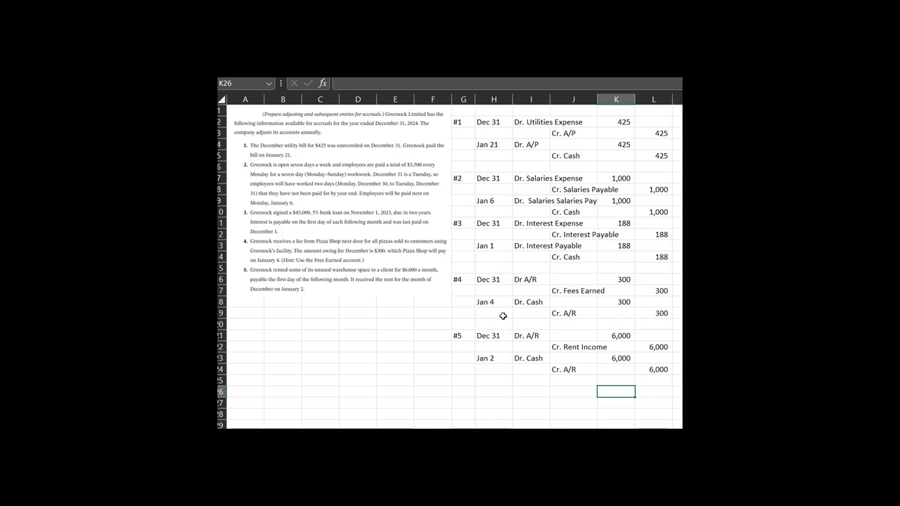
- Switch to the PowerPoint presentation showing the four adjustment types numbered 1–4
{"action": "left_click", "coordinate": [412, 391]}
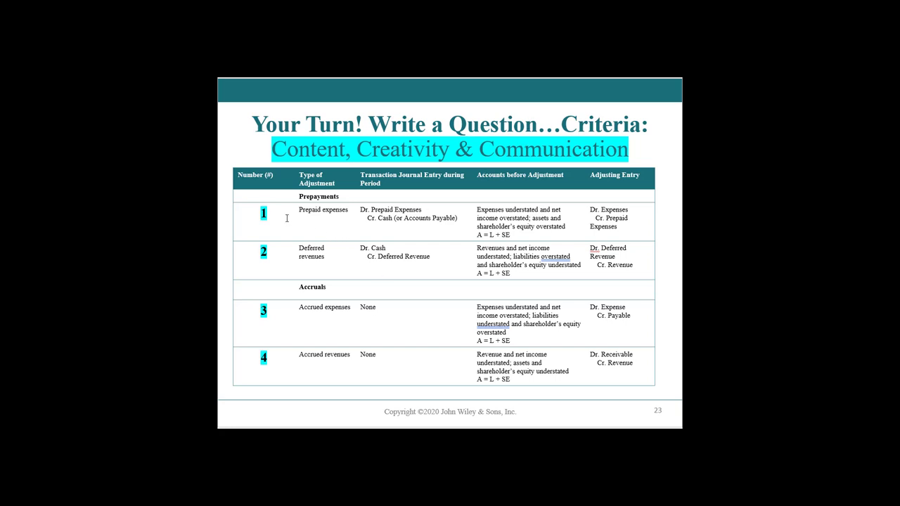
- Highlight rows of the adjustment summary table, including Accrued expenses, then advance to slide 24
{"action": "left_click", "coordinate": [310, 213]}
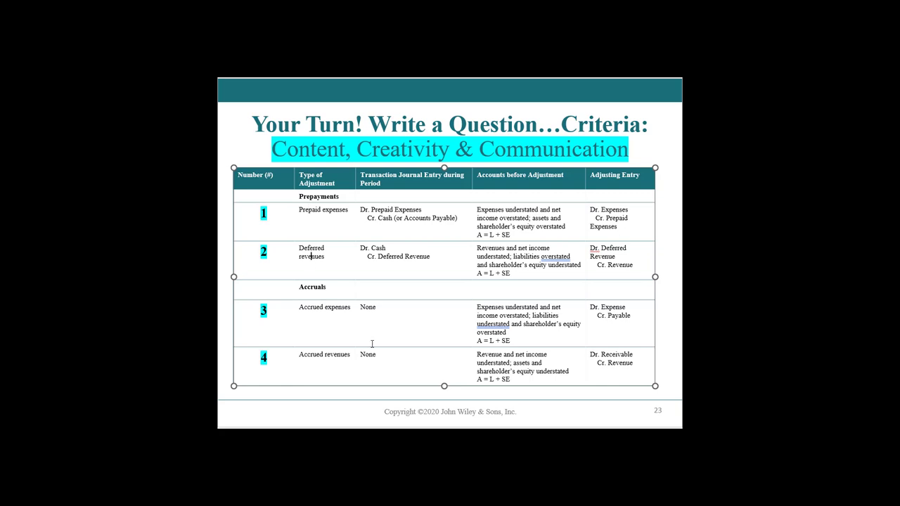
{"action": "left_click", "coordinate": [313, 309]}
{"action": "left_click_drag", "start_coordinate": [272, 218], "coordinate": [257, 216]}
{"action": "left_click", "coordinate": [266, 214]}
{"action": "key", "text": "Escape"}
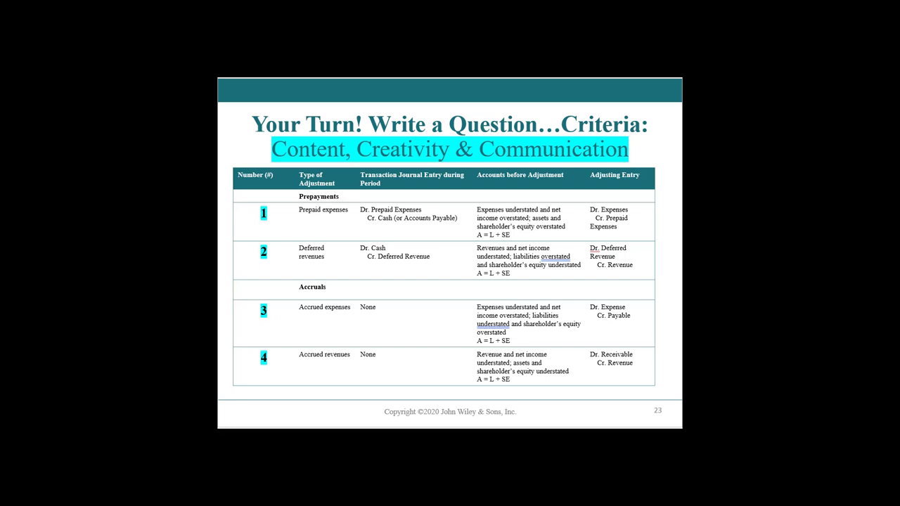
{"action": "key", "text": "Page_Down"}
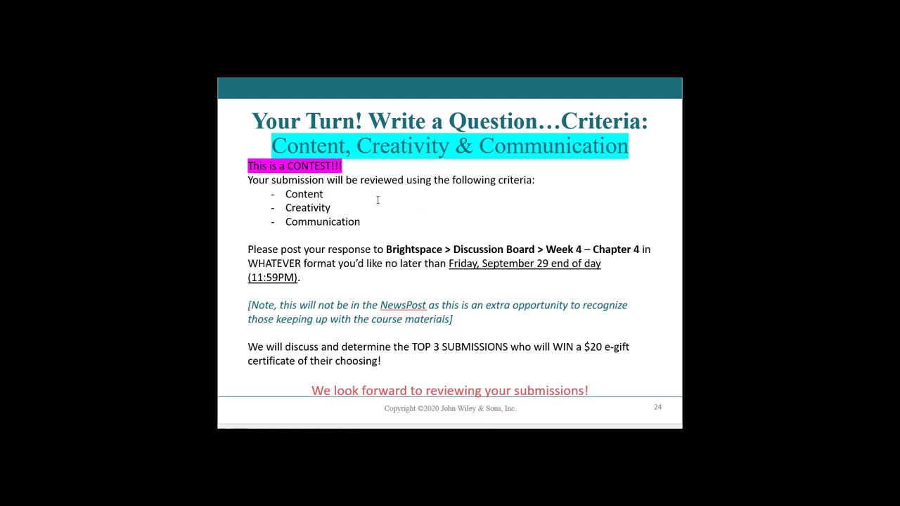
{"action": "left_click_drag", "start_coordinate": [335, 194], "coordinate": [280, 192]}
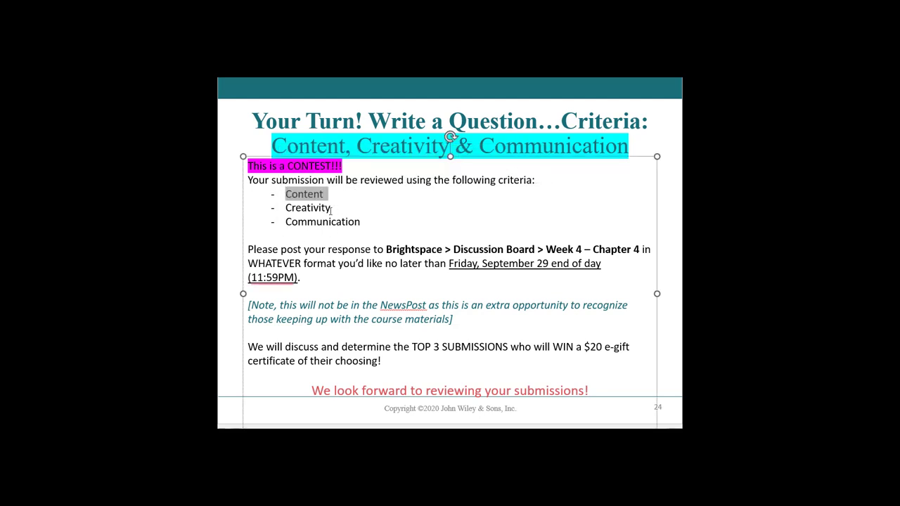
{"action": "left_click", "coordinate": [324, 200]}
{"action": "mouse_move", "coordinate": [335, 209]}
{"action": "left_mouse_down"}
{"action": "mouse_move", "coordinate": [289, 214]}
{"action": "mouse_move", "coordinate": [335, 208]}
{"action": "left_mouse_up"}
{"action": "left_click", "coordinate": [289, 213]}
{"action": "left_click", "coordinate": [332, 209]}
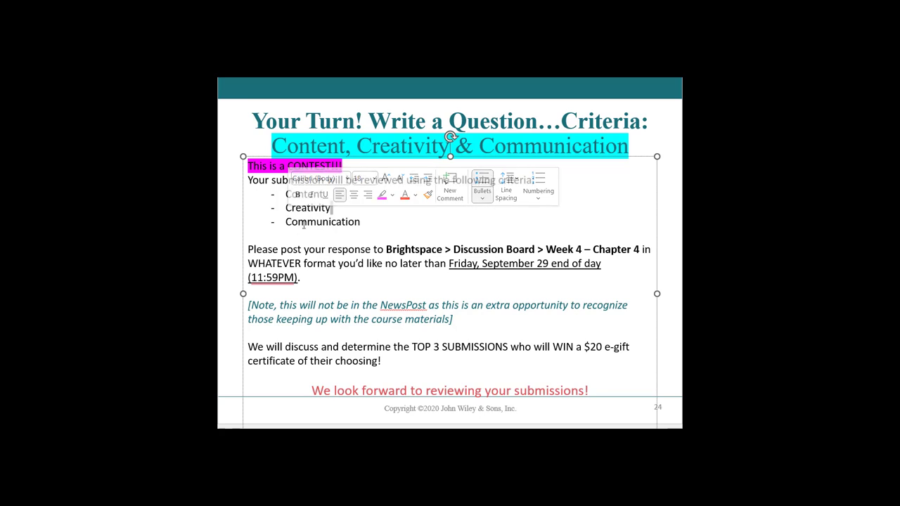
{"action": "left_click", "coordinate": [314, 222]}
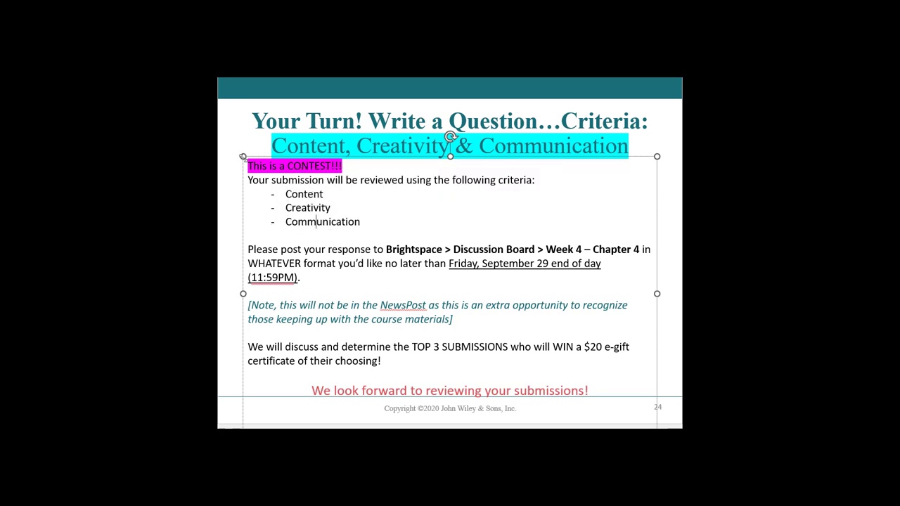
{"action": "left_click", "coordinate": [236, 154]}
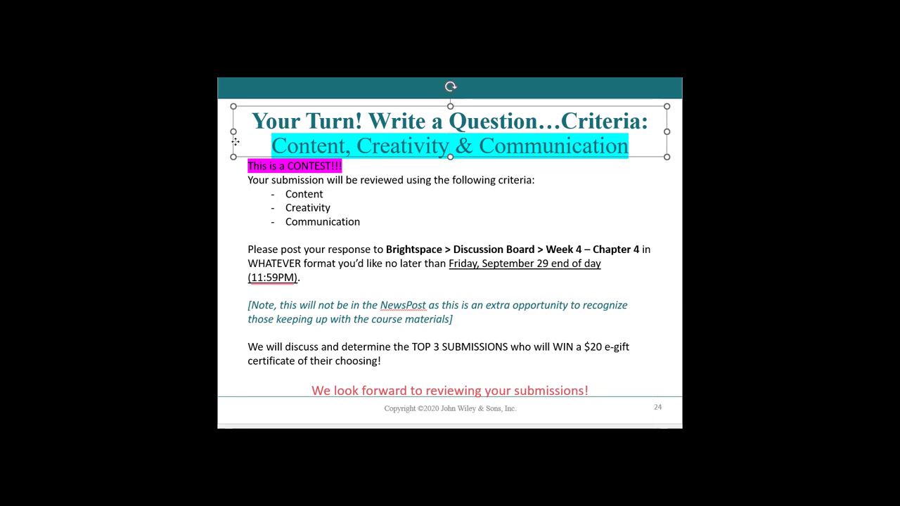
{"action": "left_click", "coordinate": [256, 219]}
{"action": "left_click_drag", "start_coordinate": [363, 222], "coordinate": [256, 227]}
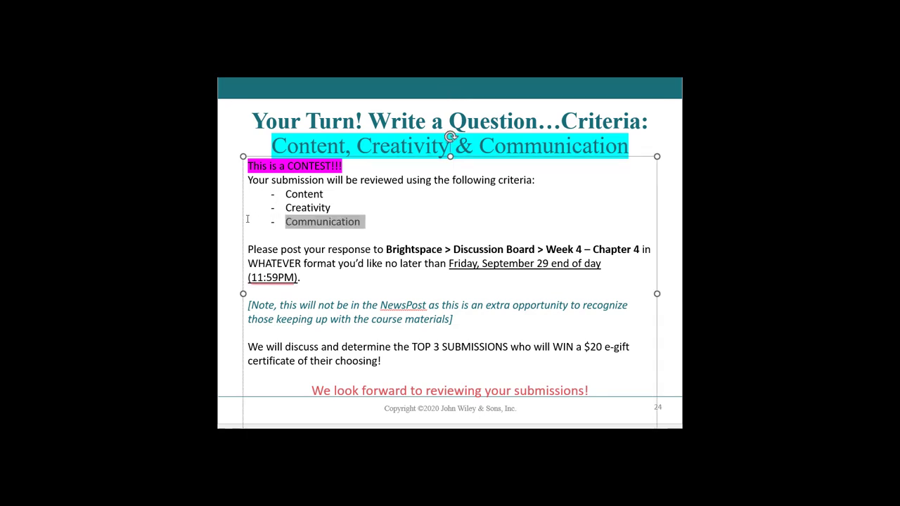
{"action": "left_click", "coordinate": [314, 231]}
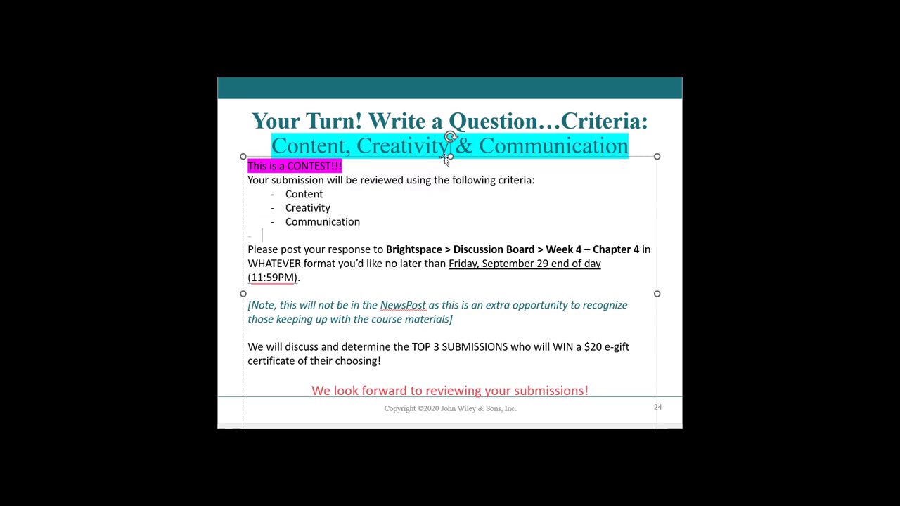
{"action": "left_click", "coordinate": [540, 121]}
{"action": "left_click_drag", "start_coordinate": [540, 121], "coordinate": [368, 121]}
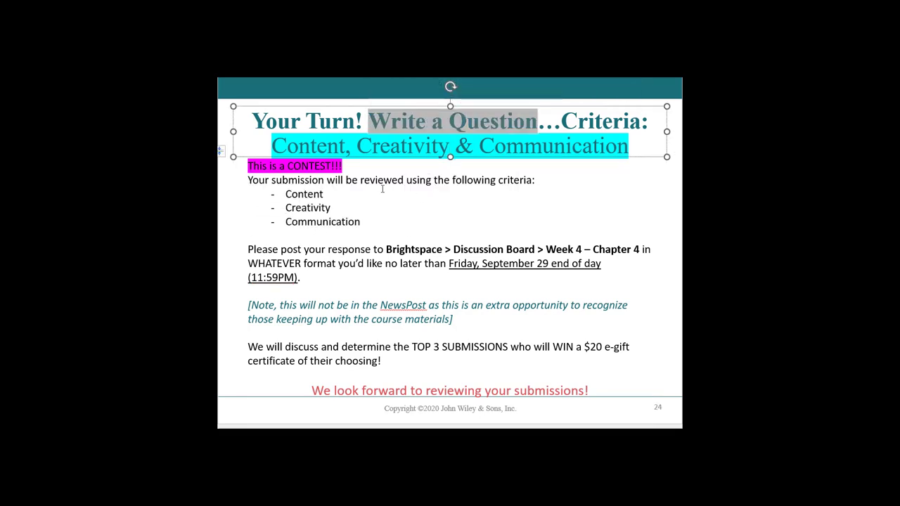
{"action": "left_click", "coordinate": [407, 260]}
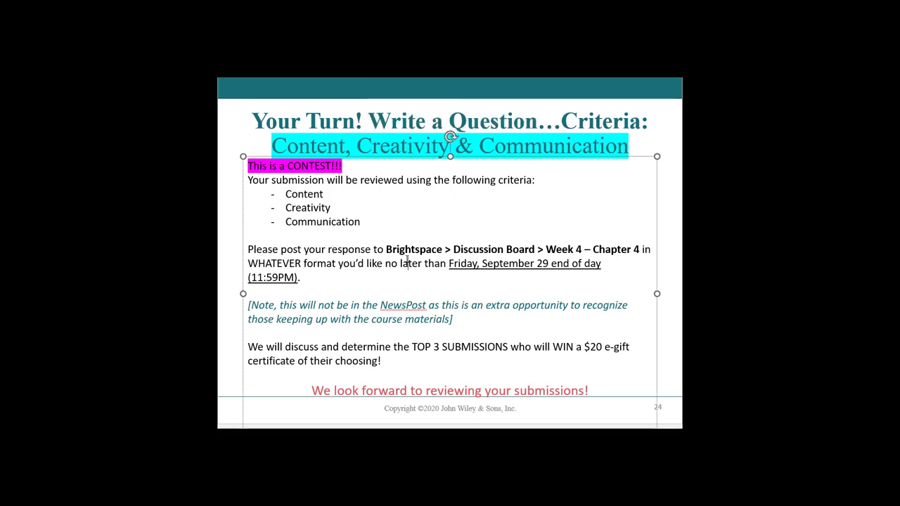
{"action": "left_click", "coordinate": [356, 308]}
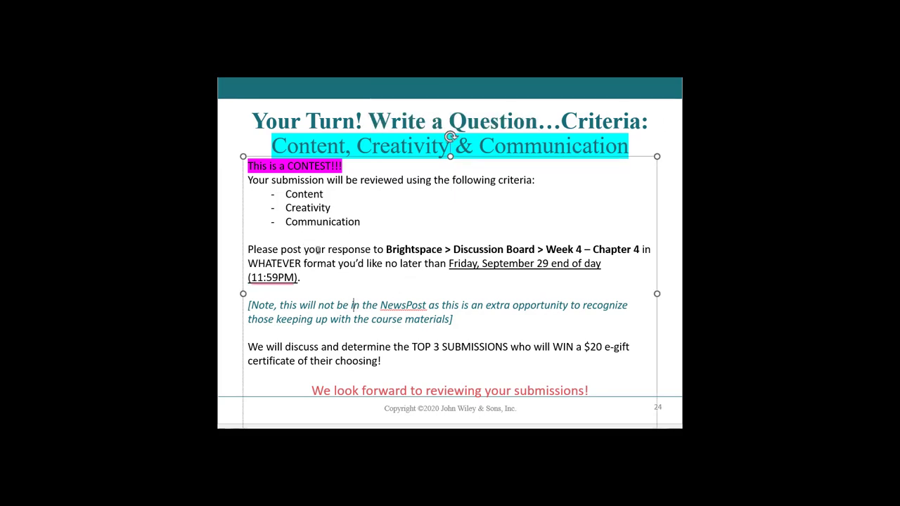
{"action": "left_click_drag", "start_coordinate": [385, 250], "coordinate": [633, 252]}
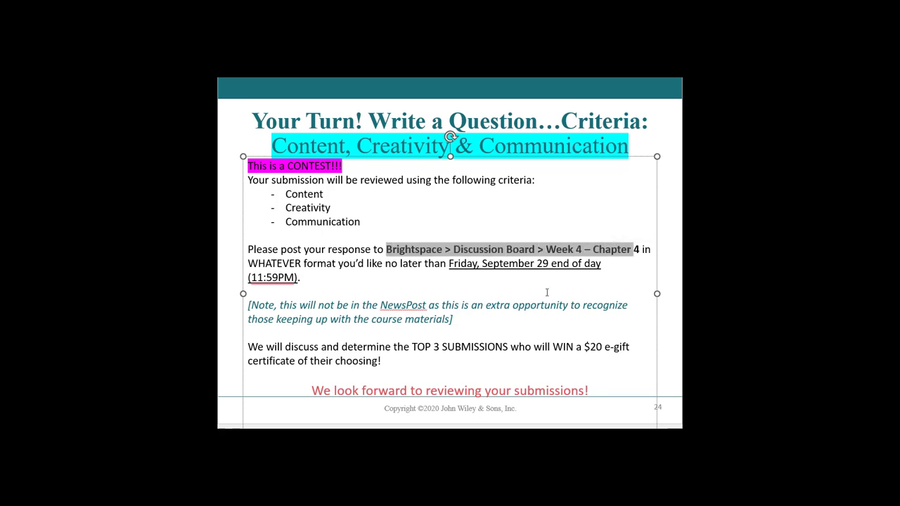
{"action": "left_click", "coordinate": [364, 288]}
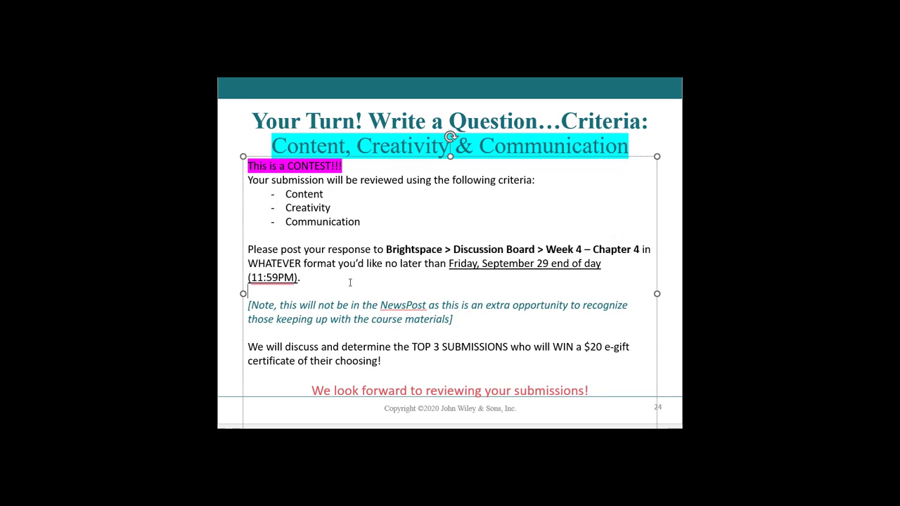
{"action": "left_click", "coordinate": [347, 203]}
{"action": "double_click", "coordinate": [337, 201]}
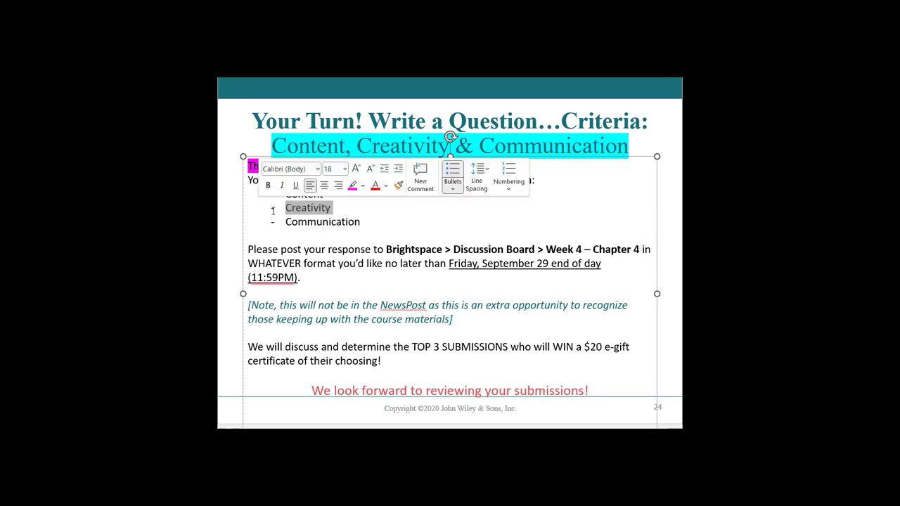
{"action": "left_click", "coordinate": [439, 307]}
{"action": "left_click_drag", "start_coordinate": [442, 263], "coordinate": [439, 279]}
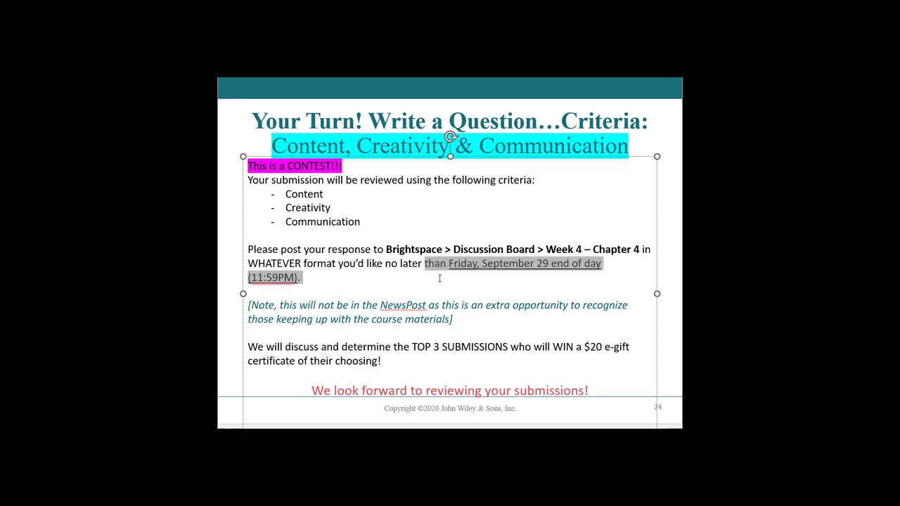
{"action": "left_click", "coordinate": [361, 308]}
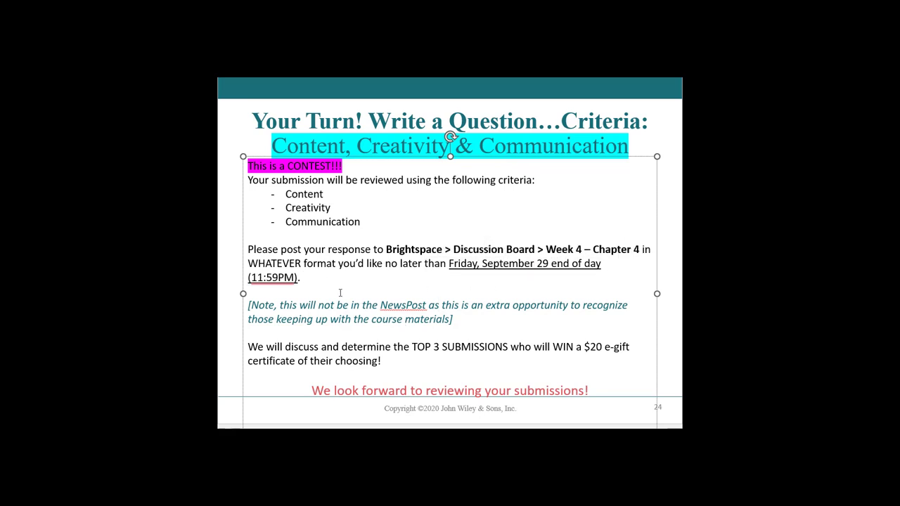
{"action": "left_click", "coordinate": [317, 309]}
{"action": "left_click_drag", "start_coordinate": [301, 306], "coordinate": [404, 320]}
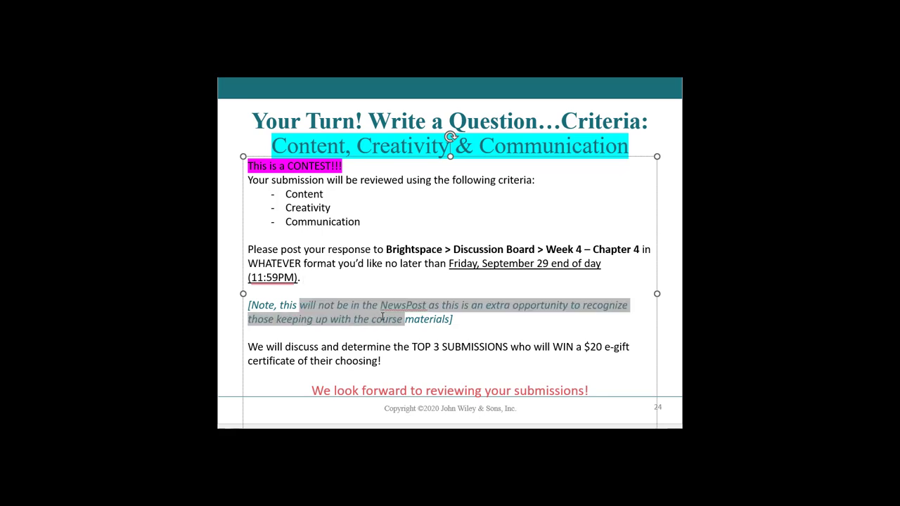
{"action": "left_click", "coordinate": [476, 334]}
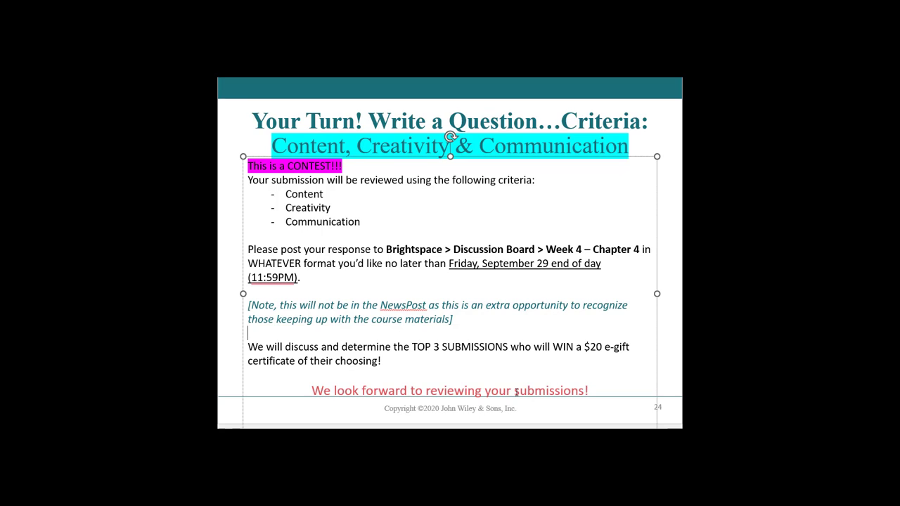
{"action": "left_click", "coordinate": [495, 346]}
{"action": "left_click_drag", "start_coordinate": [553, 347], "coordinate": [555, 362]}
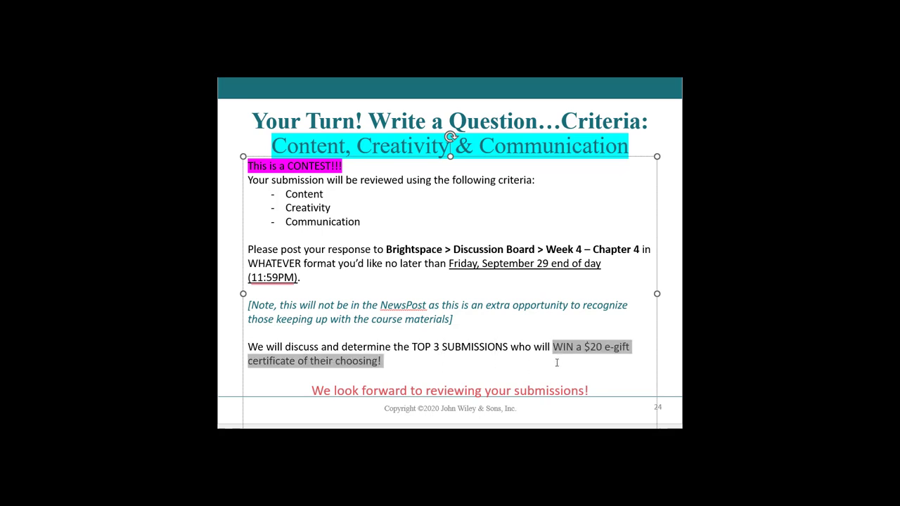
{"action": "left_click", "coordinate": [458, 375]}
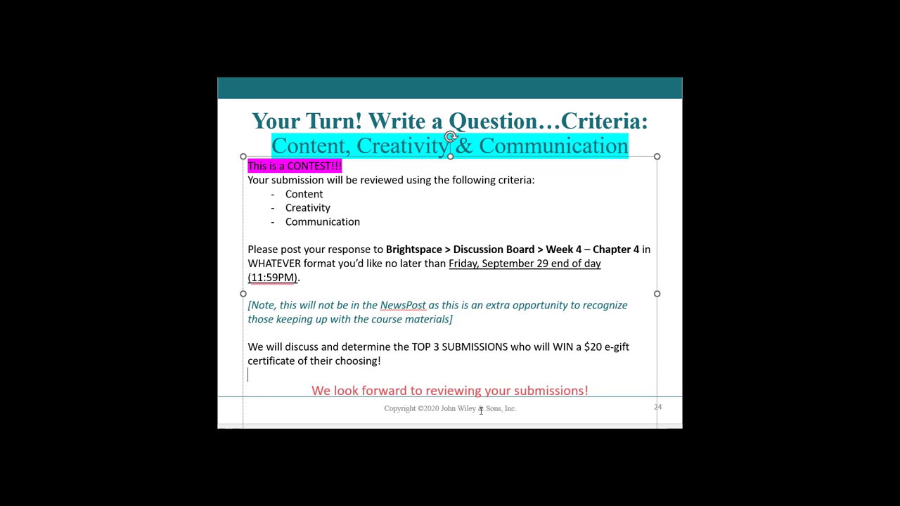
{"action": "left_click_drag", "start_coordinate": [633, 350], "coordinate": [590, 350]}
{"action": "left_click", "coordinate": [581, 362]}
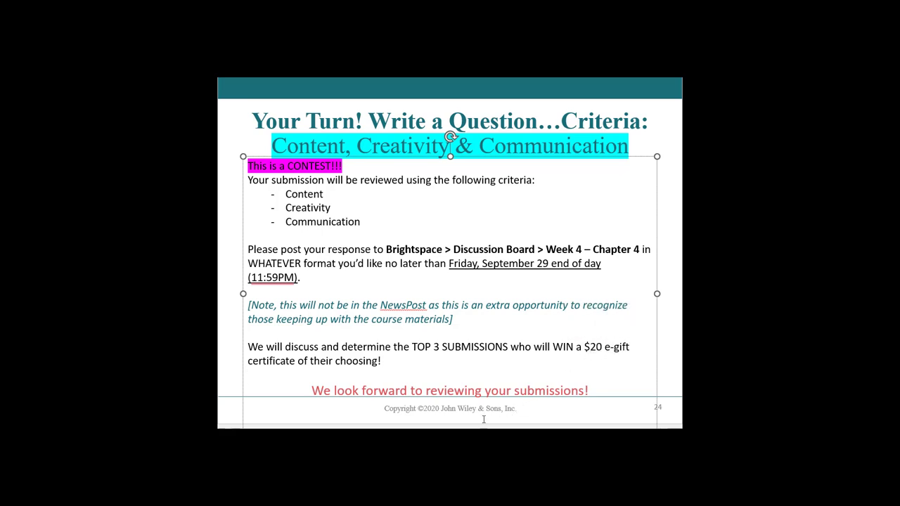